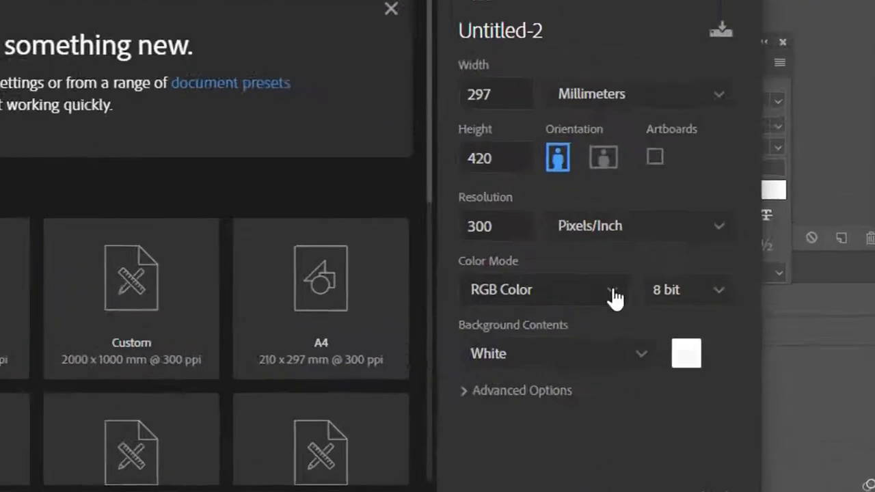
- Create a portrait 297 x 420 mm document at 300 pixels/inch in CMYK Color with a white background
left_click(694, 297)
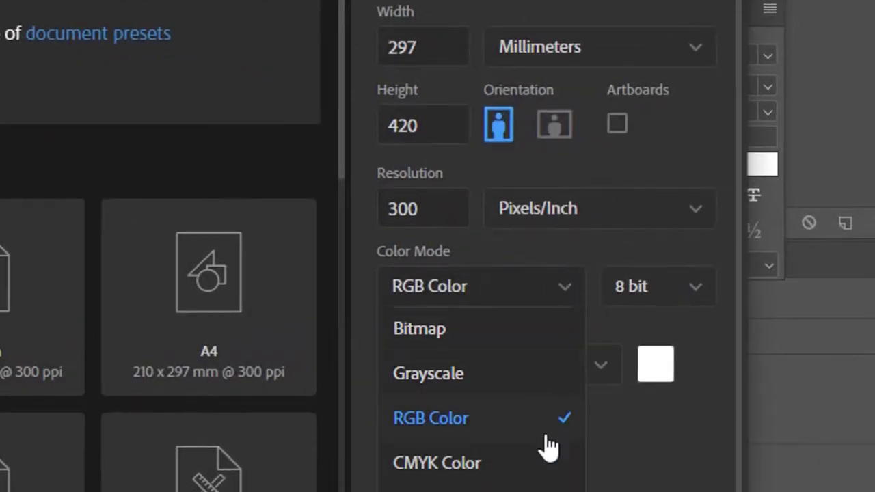
left_click(532, 467)
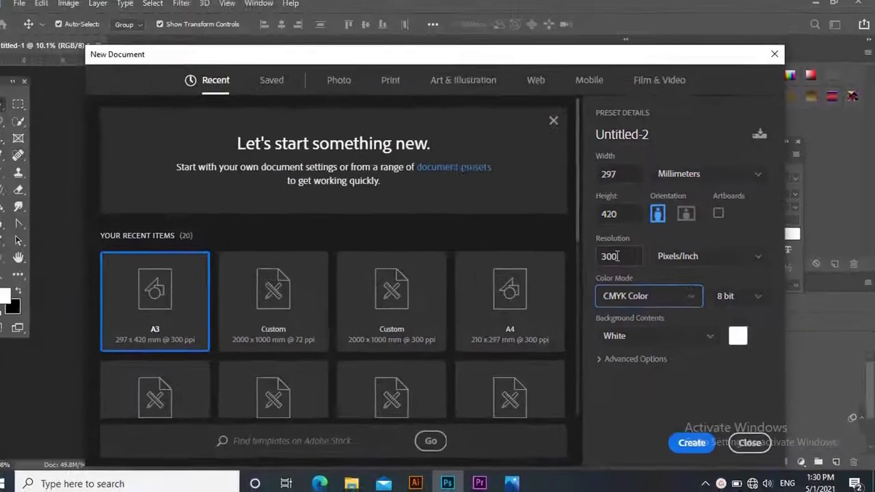
left_click(689, 445)
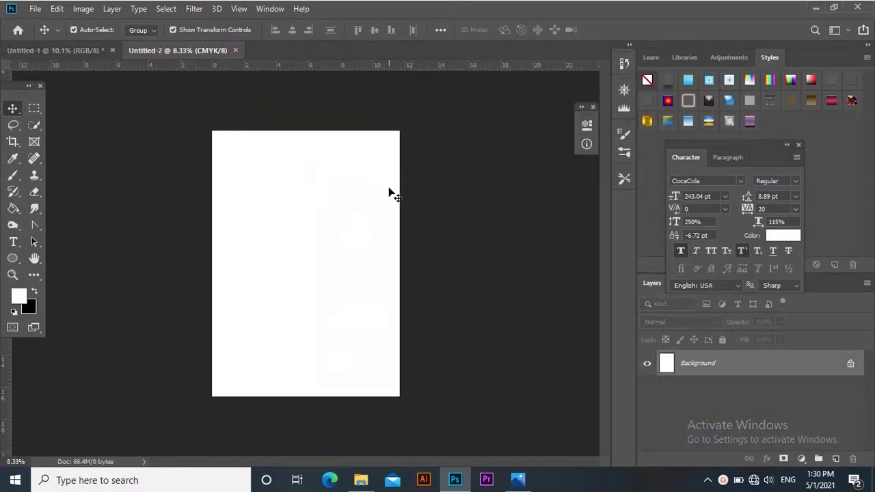
scroll(373, 216, "up", 2)
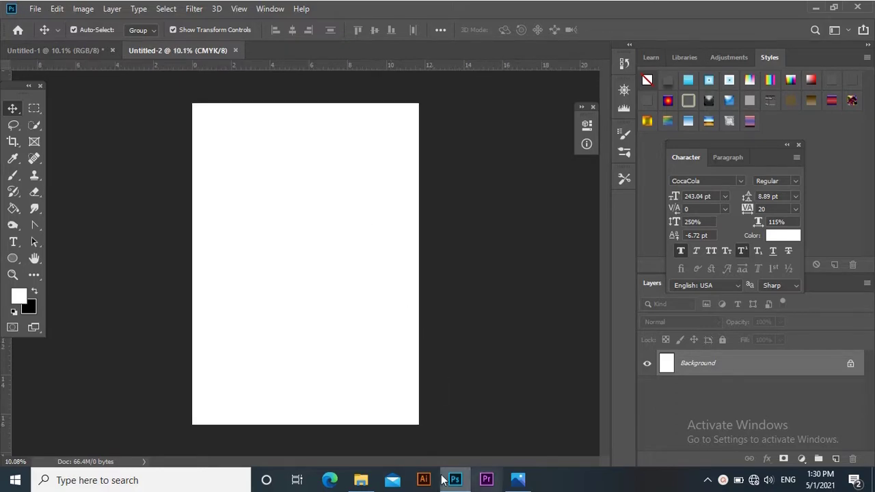
left_click(362, 481)
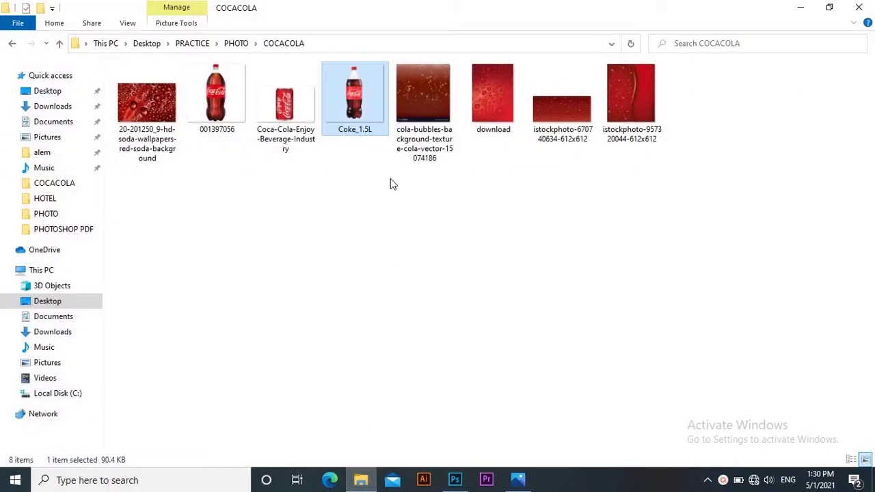
left_click_drag(562, 105, 300, 250)
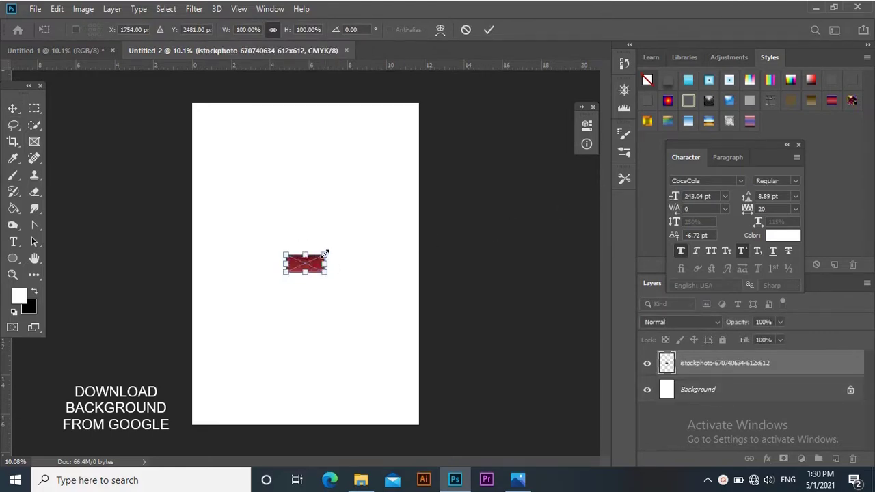
left_click_drag(327, 252, 421, 211)
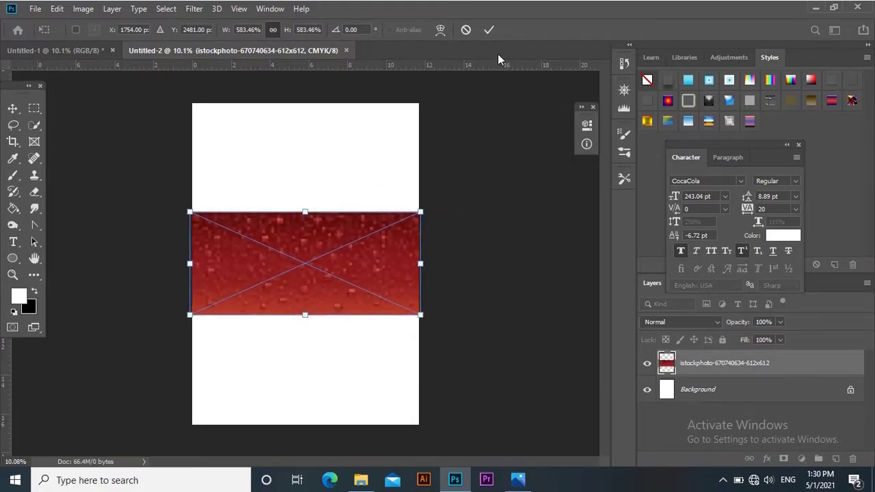
- Rotate the placed droplet image 90° clockwise
left_click(57, 9)
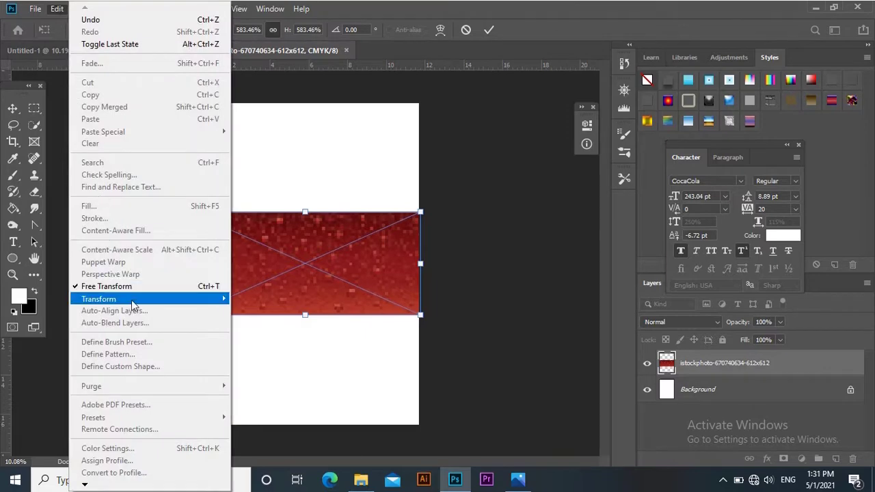
mouse_move(135, 301)
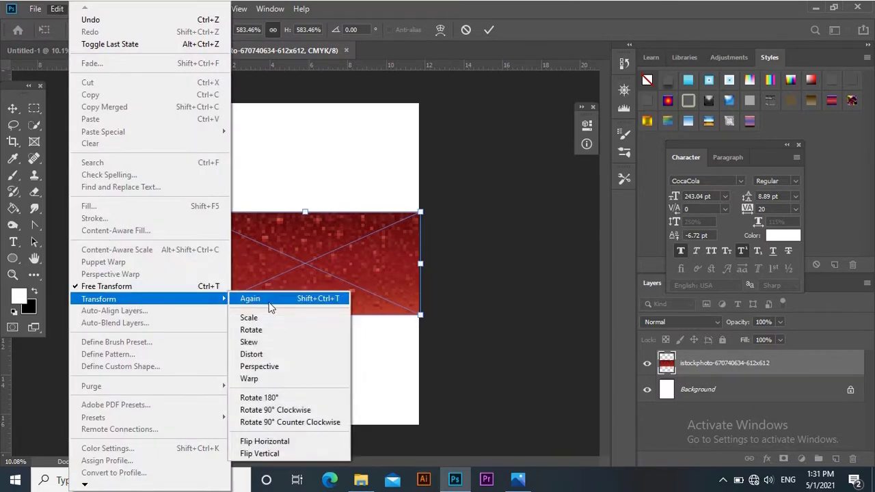
left_click(284, 410)
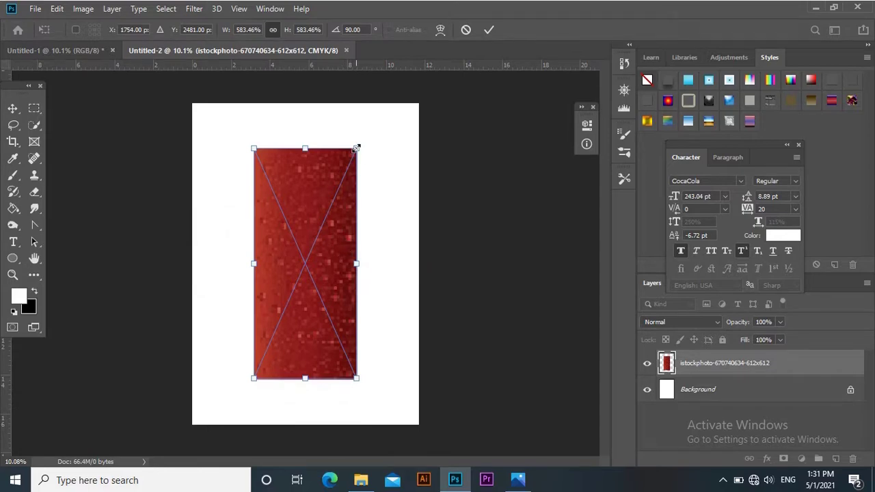
- Stretch the rotated droplet image to about 828% by 1382% so it covers the whole page, and apply the transform
left_click_drag(356, 147, 396, 113)
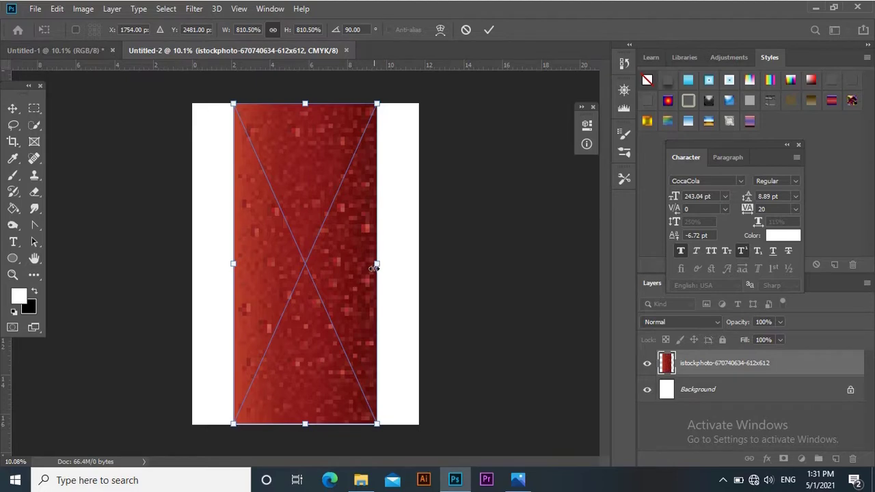
left_click_drag(378, 262, 426, 263)
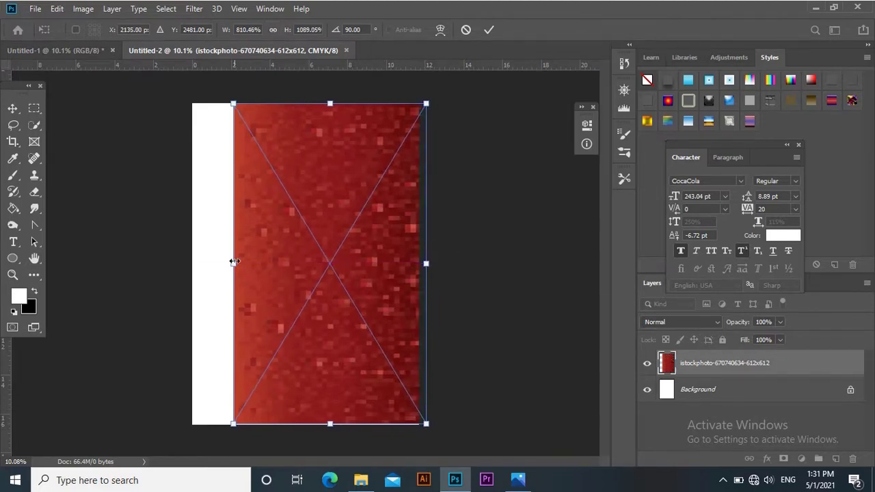
left_click_drag(233, 262, 187, 265)
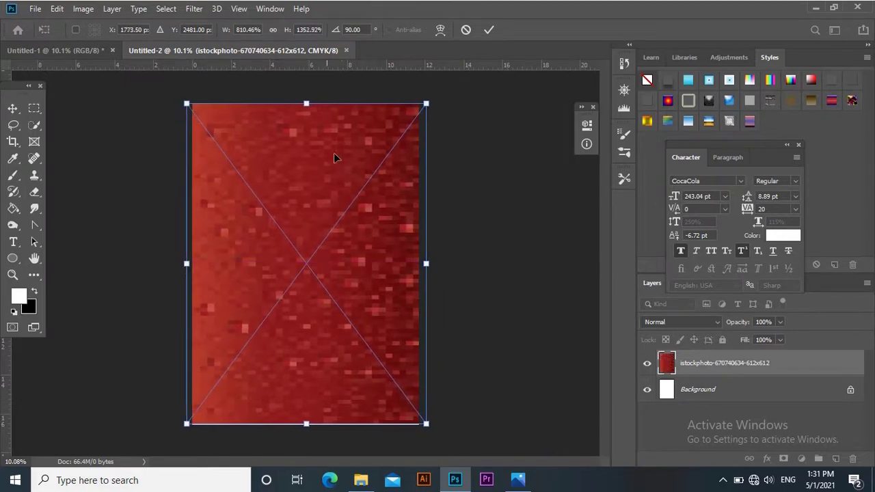
left_click(488, 30)
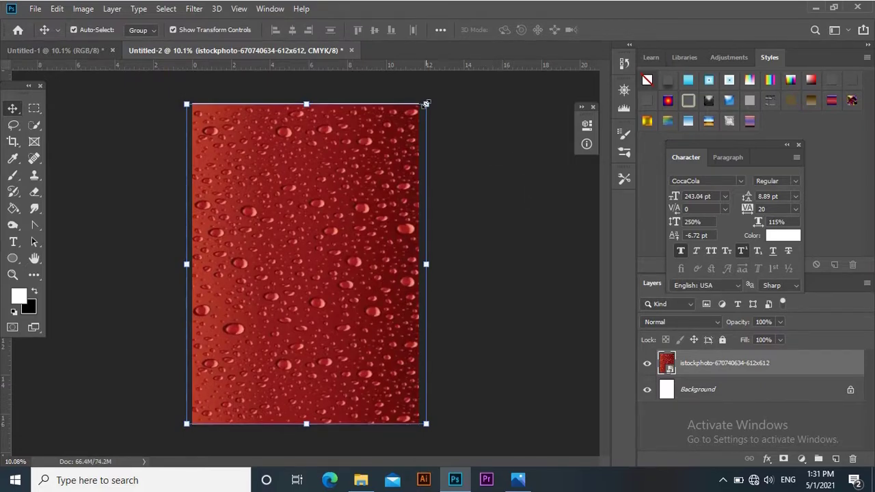
left_click_drag(426, 103, 428, 101)
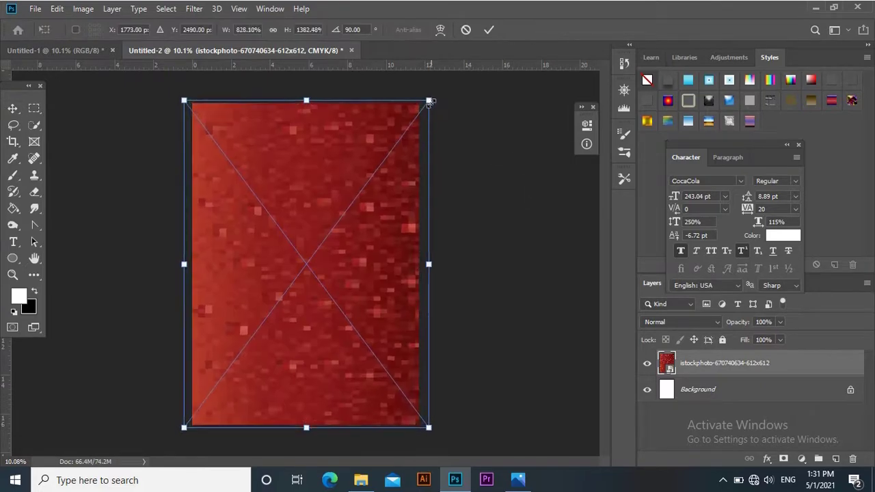
left_click(490, 31)
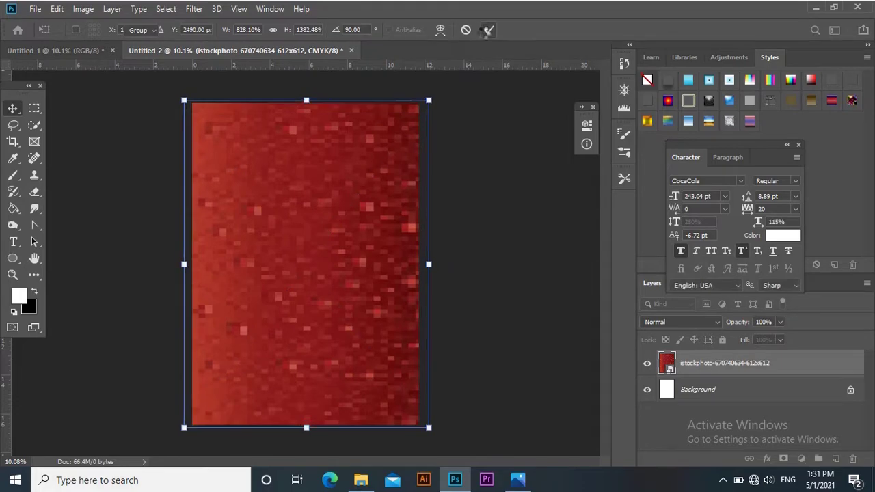
left_click(485, 249)
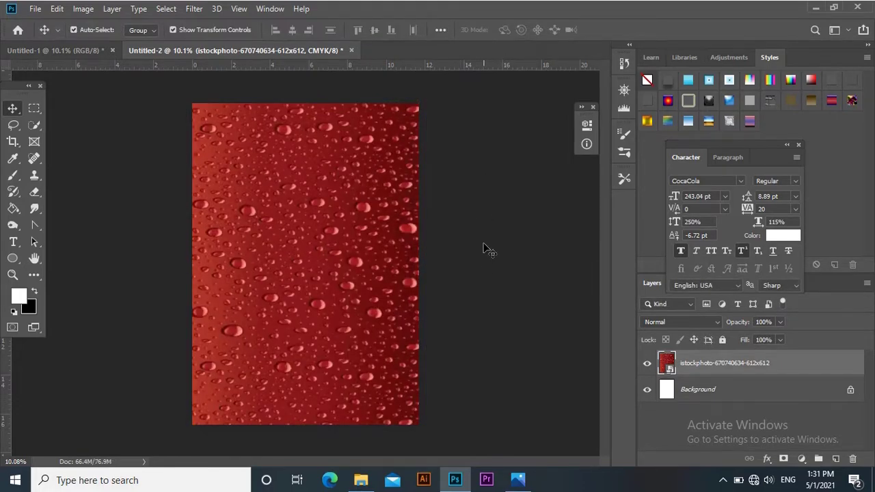
- Apply a Brightness/Contrast adjustment to the droplet background layer with brightness 37 and contrast 0
left_click(715, 364)
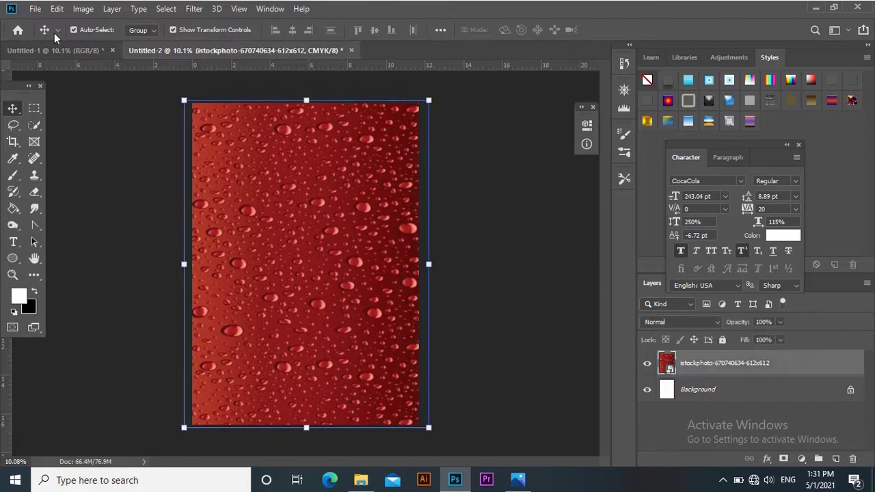
left_click(57, 10)
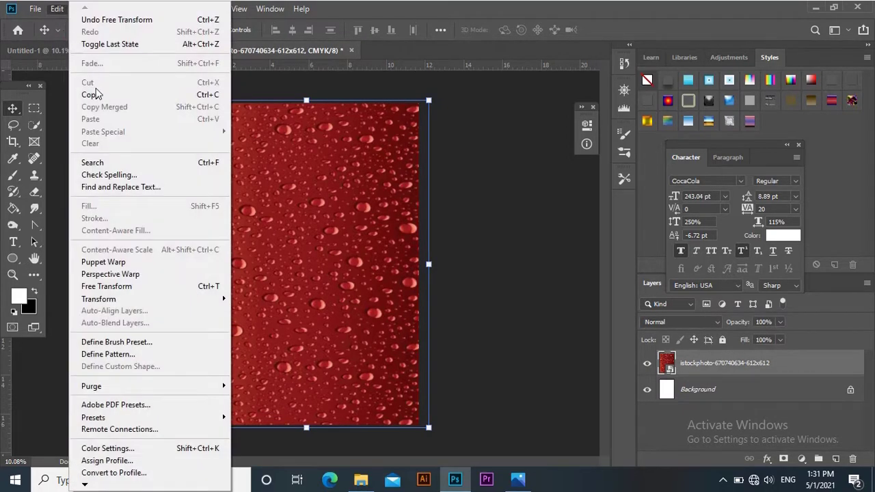
left_click(56, 10)
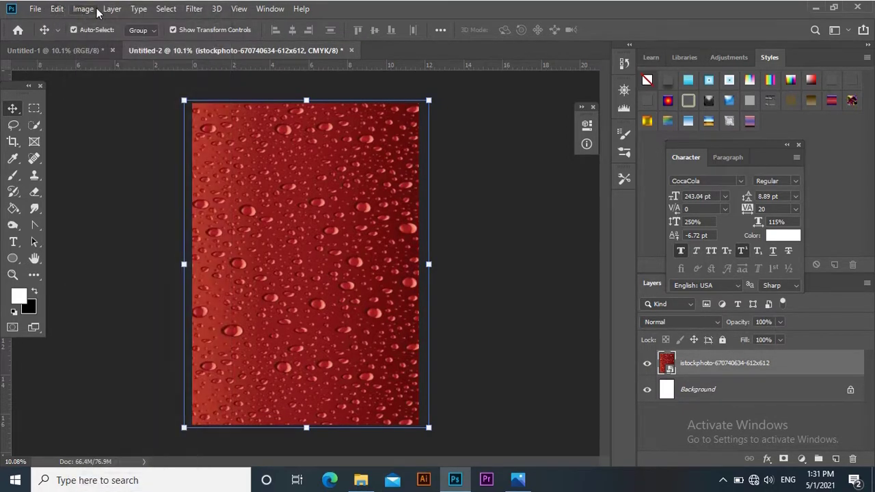
left_click(83, 8)
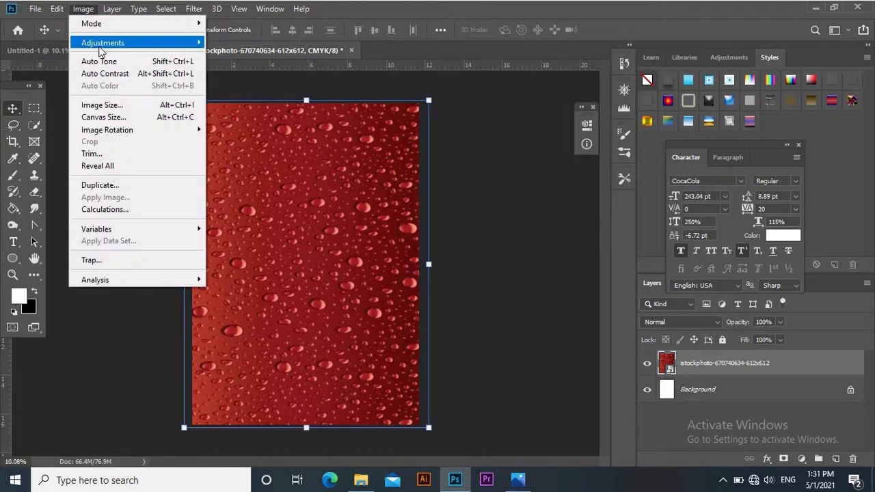
mouse_move(100, 45)
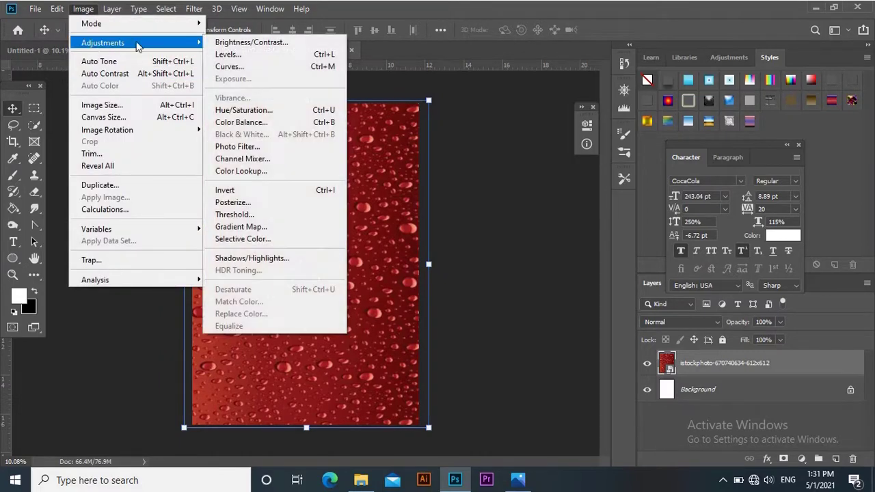
left_click(241, 43)
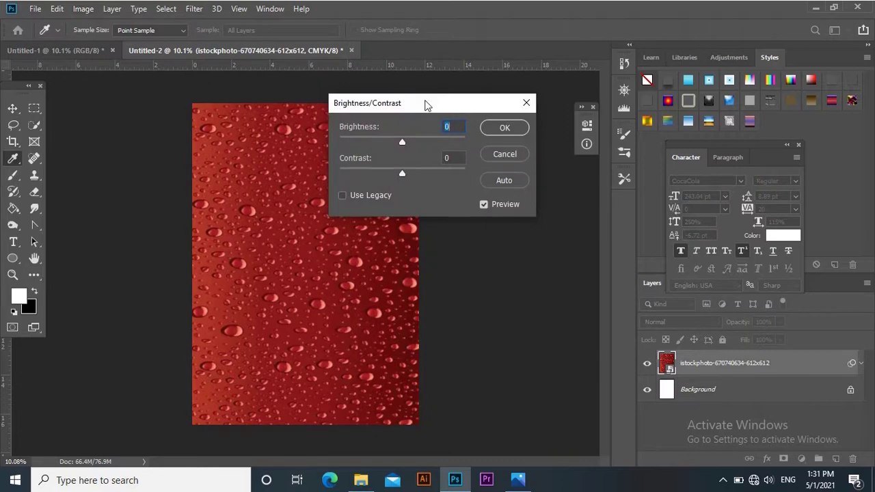
left_click_drag(426, 103, 553, 106)
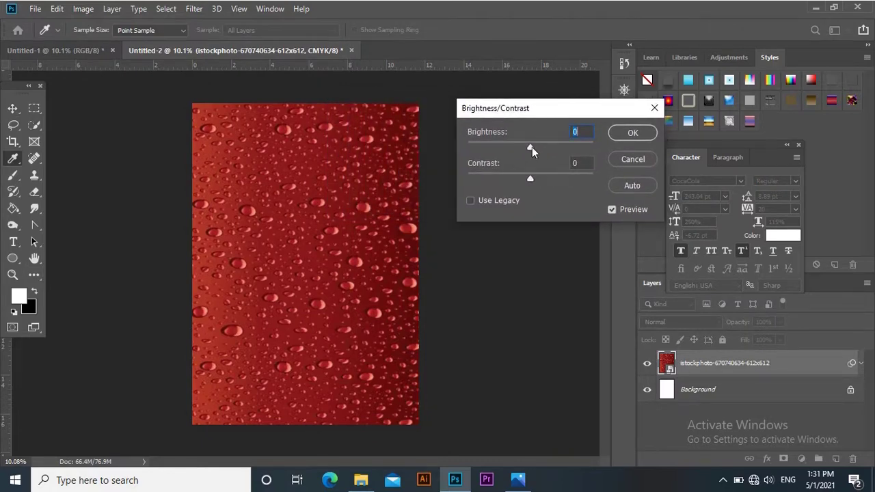
mouse_move(532, 147)
left_mouse_down()
mouse_move(558, 148)
mouse_move(546, 151)
left_mouse_up()
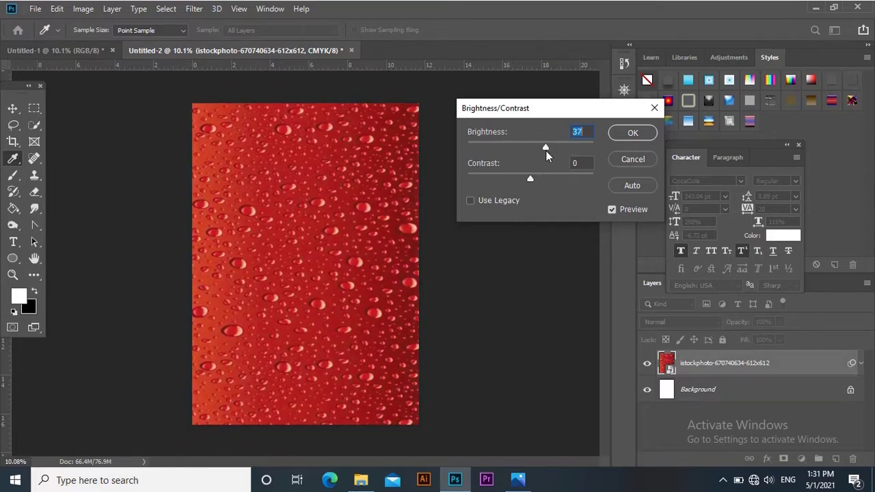
left_click(631, 133)
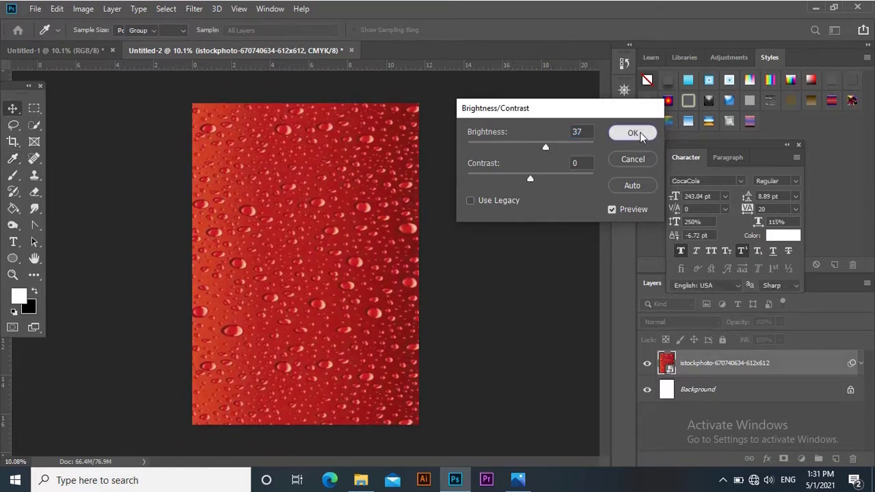
left_click(554, 232)
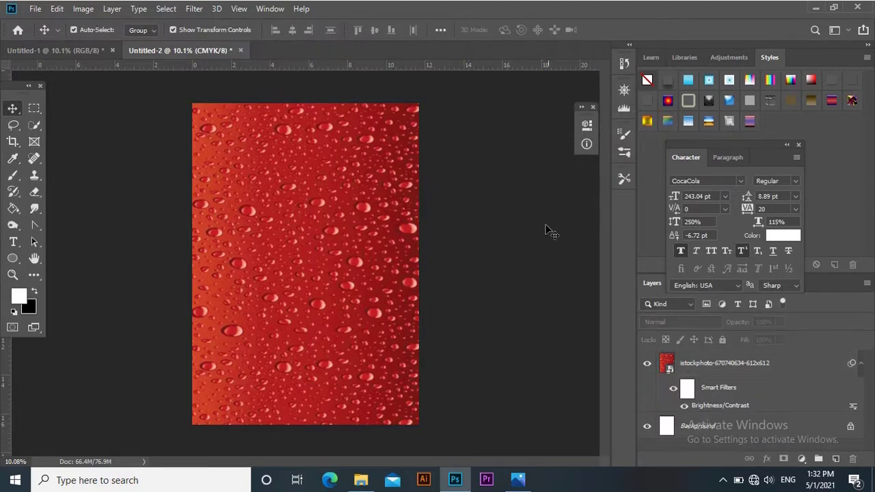
left_click(14, 242)
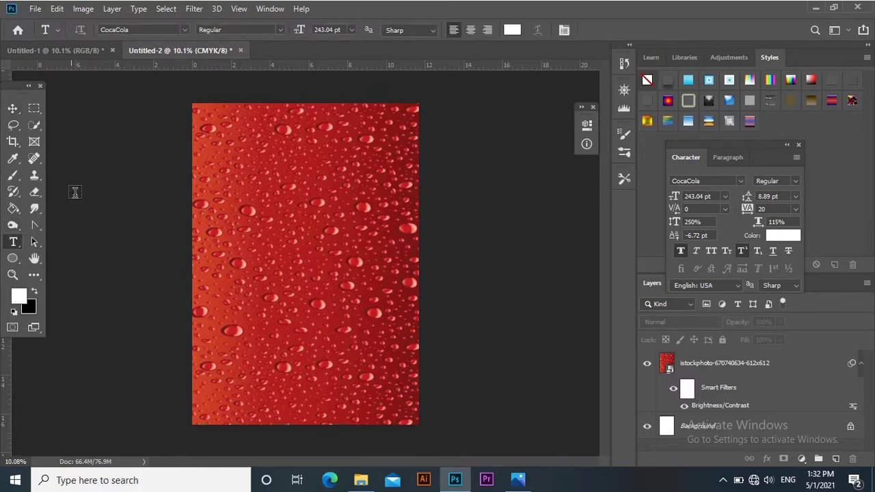
left_click(214, 142)
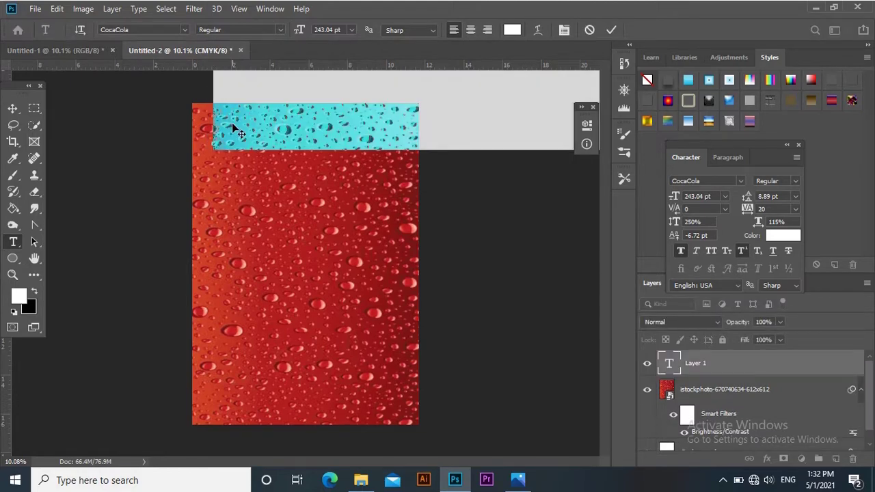
type("C")
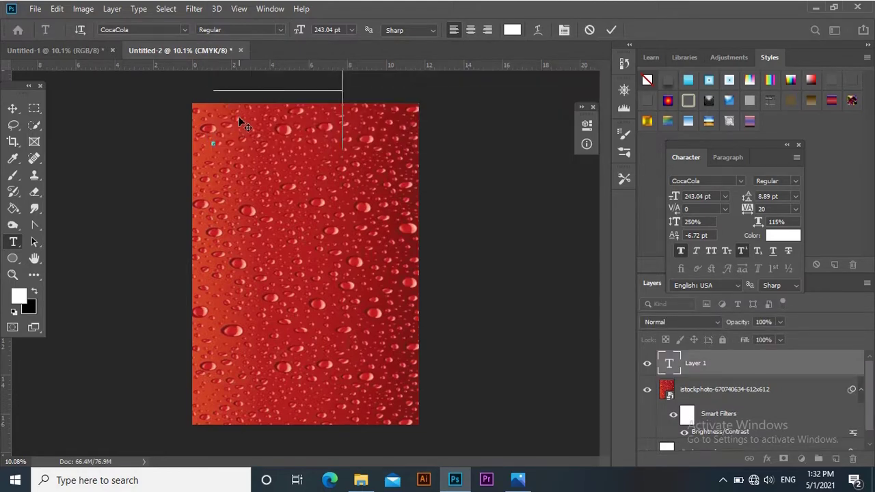
left_click(762, 371)
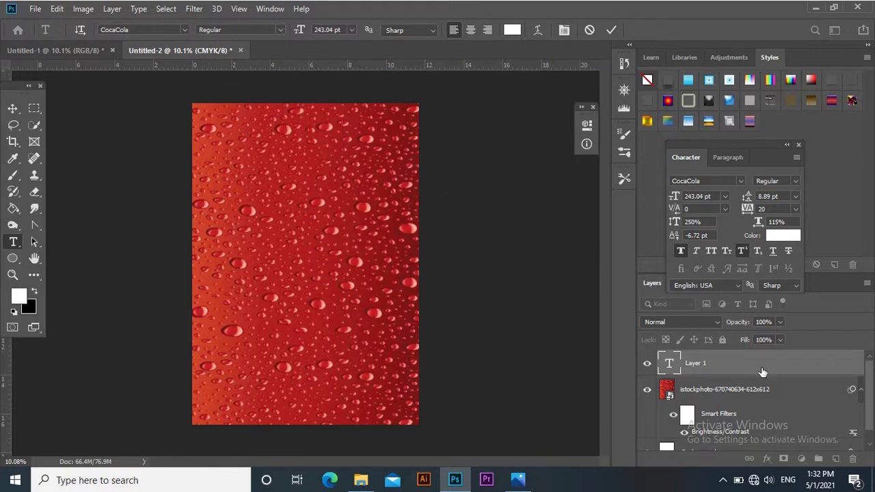
left_click(853, 460)
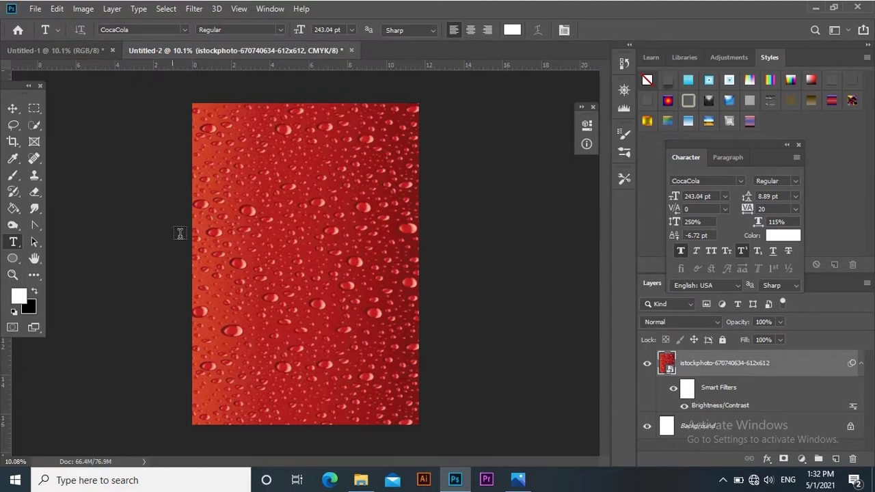
left_click(206, 247)
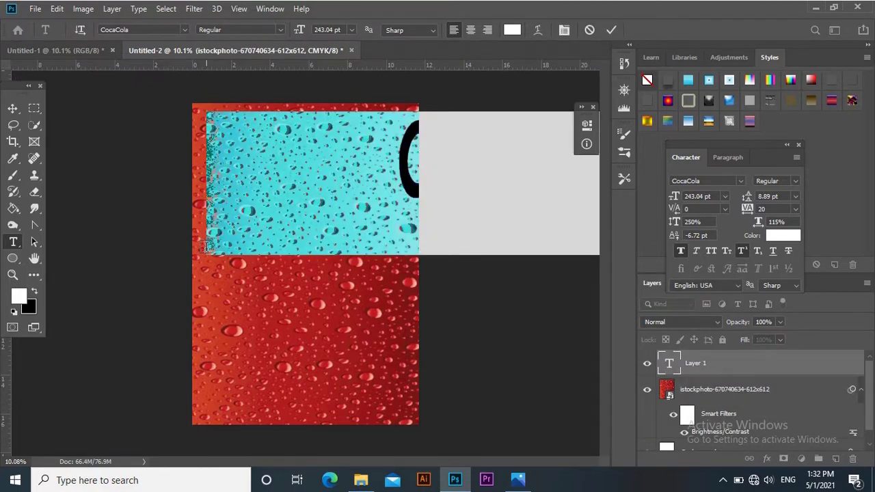
left_click(12, 110)
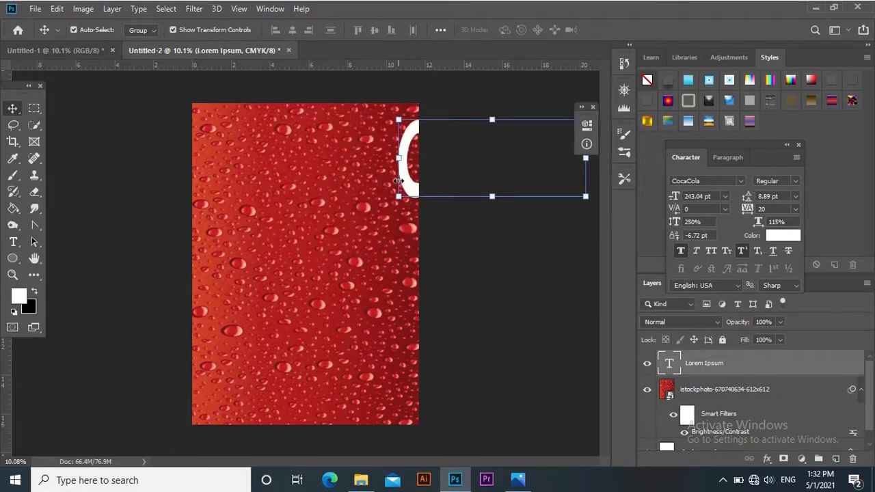
key("shift+Left")
key("shift+Left")
key("shift+Left")
key("shift+Left")
key("shift+Left")
key("shift+Left")
key("shift+Left")
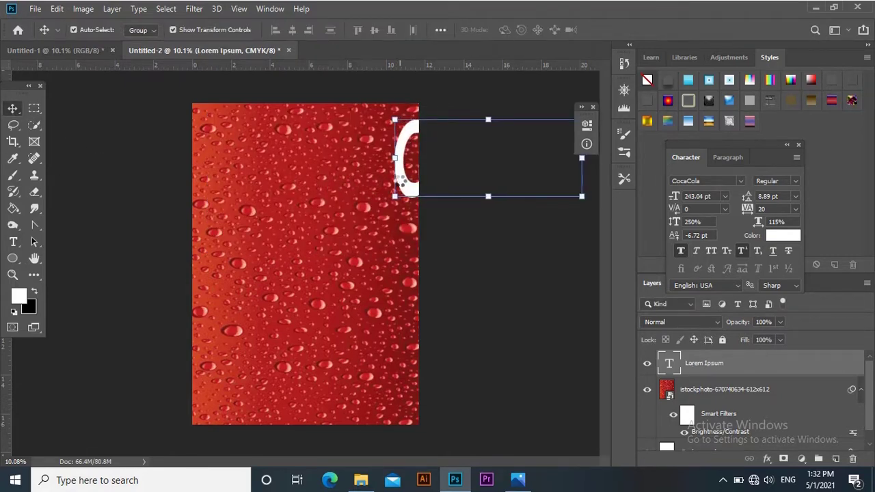
key("shift+Left")
key("shift+Left")
key("shift+Left")
key("shift+Left")
key("shift+Left")
key("shift+Left")
key("shift+Left")
key("shift+Left")
key("shift+Left")
key("shift+Left")
key("shift+Left")
key("shift+Left")
key("shift+Left")
key("shift+Left")
key("shift+Left")
key("shift+Left")
key("shift+Left")
key("shift+Left")
key("shift+Left")
key("shift+Left")
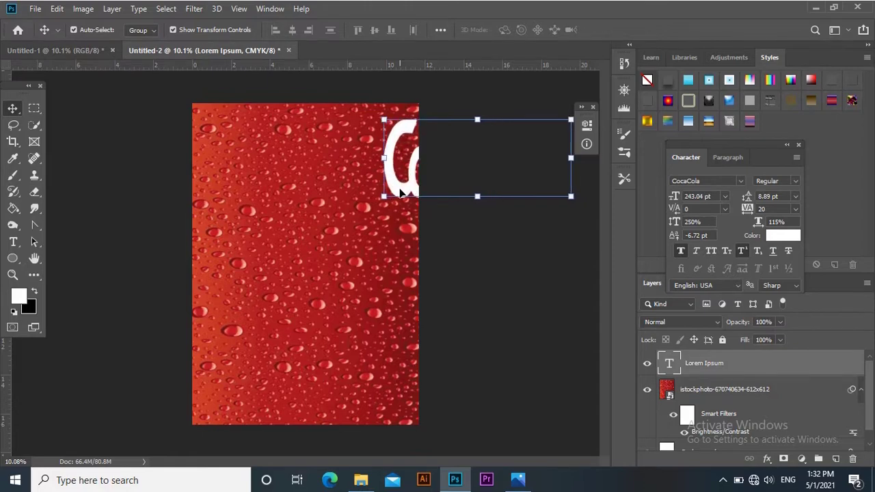
key("shift+Left")
key("shift+Left")
key("shift+Left")
left_click_drag(399, 194, 242, 203)
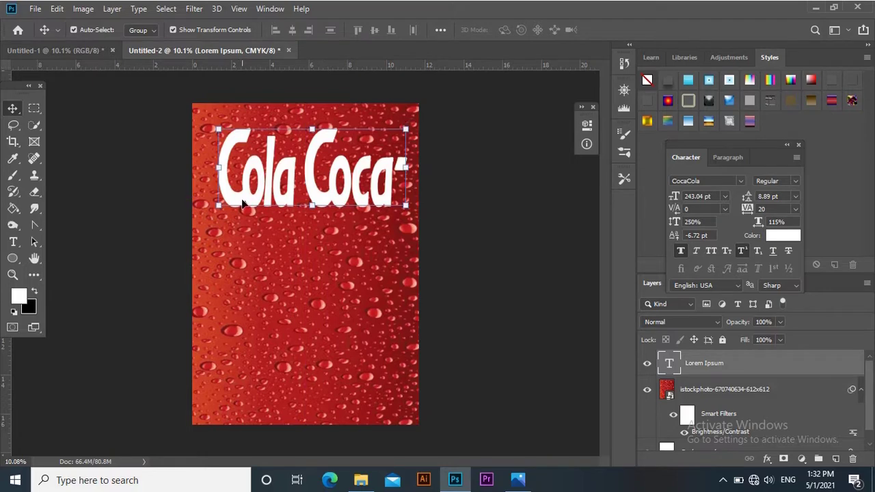
key("Delete")
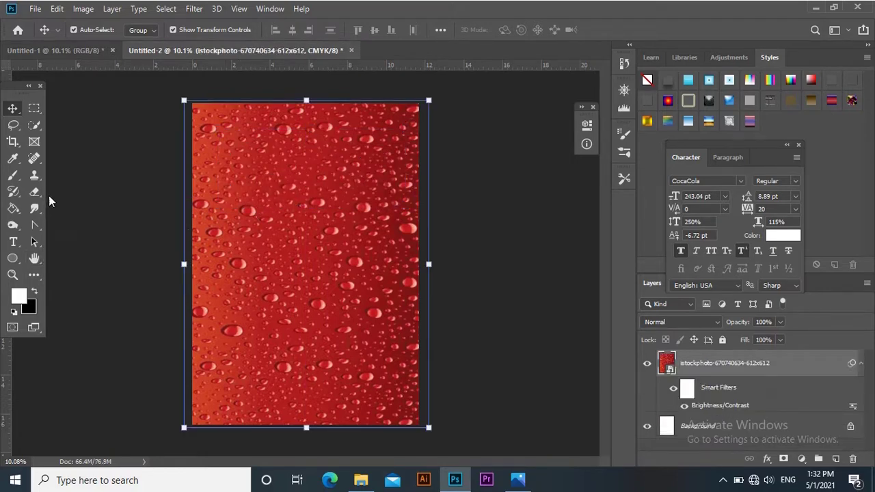
- Add a white Coca-Cola logo as text in the CocaCola font near the page top, sized 235.04 pt
left_click(13, 243)
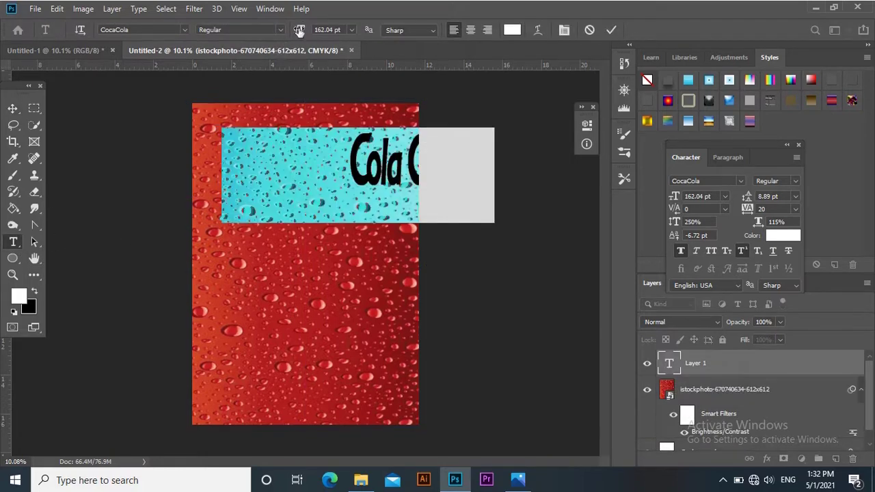
left_click_drag(299, 32, 286, 32)
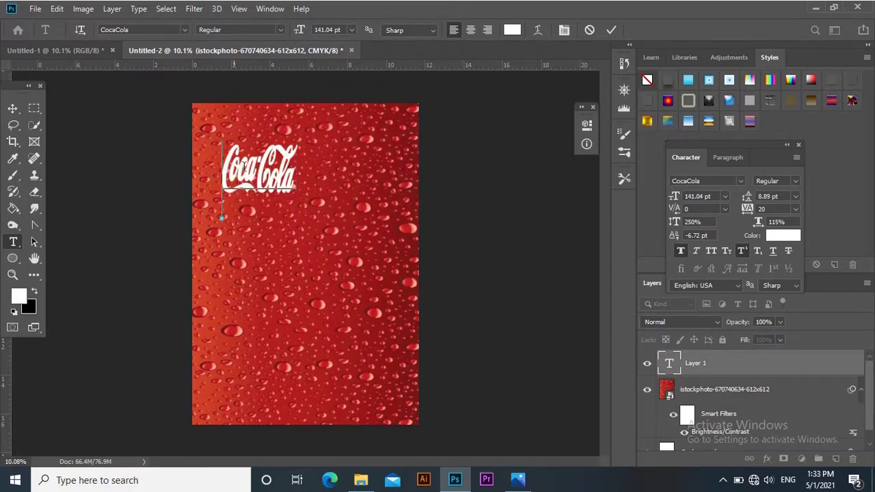
left_click_drag(226, 164, 293, 168)
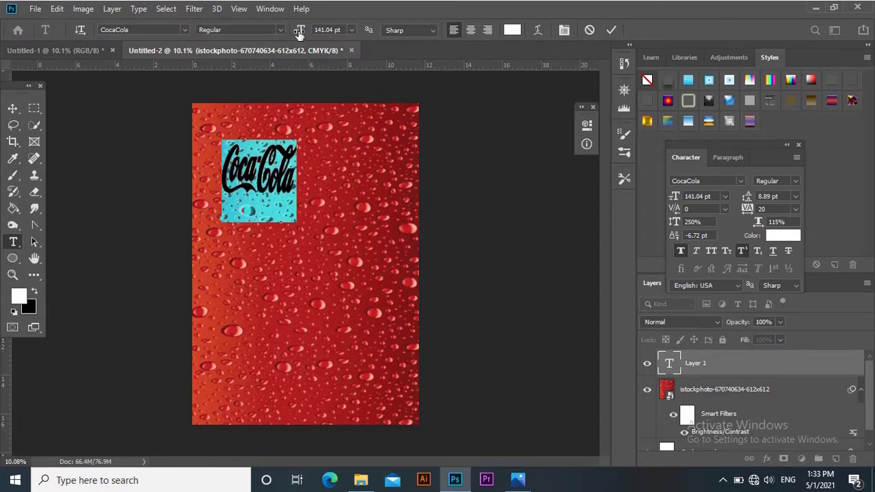
left_click_drag(299, 34, 325, 31)
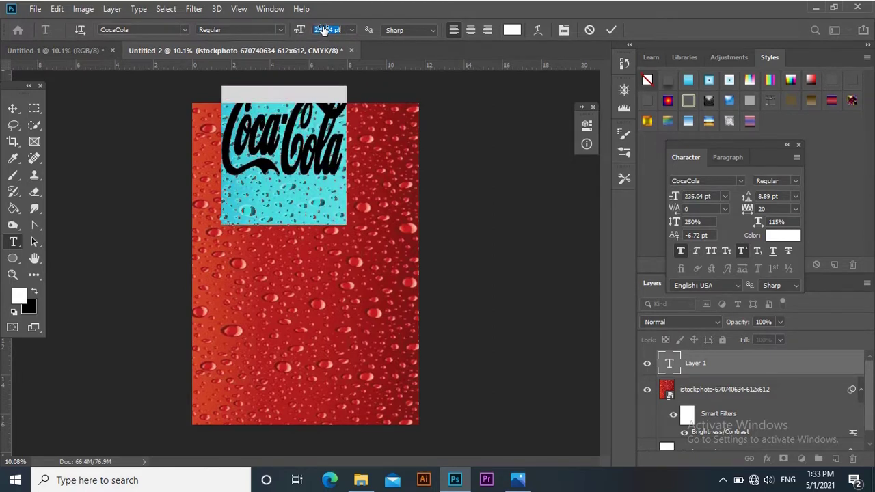
left_click(12, 108)
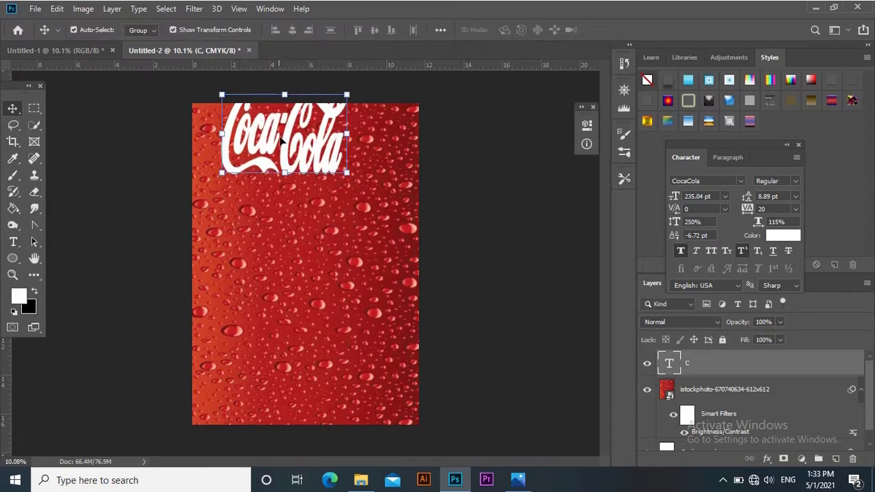
- Stretch the Coca-Cola logo to about 169% width across the page, flatten its height, and place it just below the top page edge
left_click_drag(273, 141, 271, 164)
left_click_drag(346, 156, 413, 153)
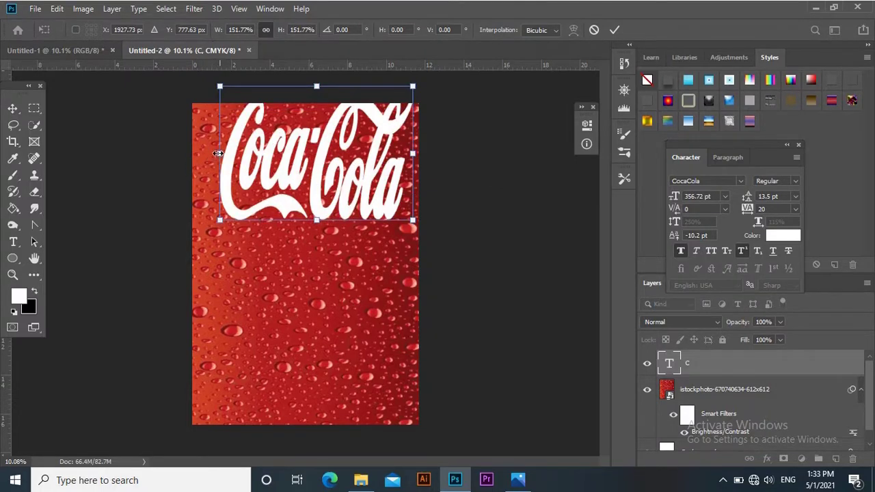
left_click_drag(218, 153, 198, 154)
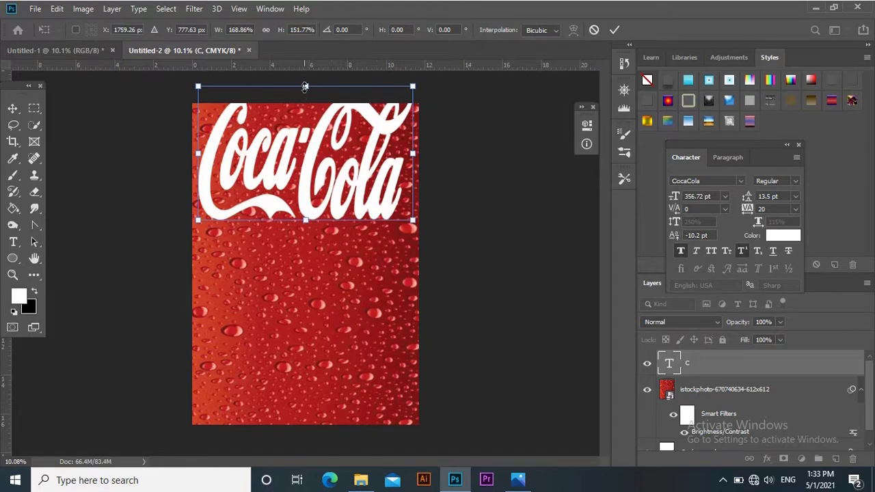
left_click_drag(305, 87, 307, 124)
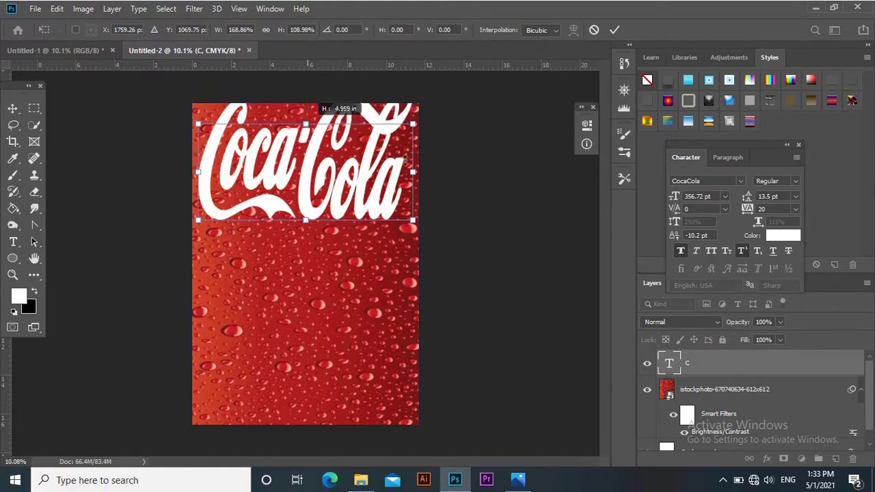
left_click_drag(307, 200, 307, 179)
left_click(537, 213)
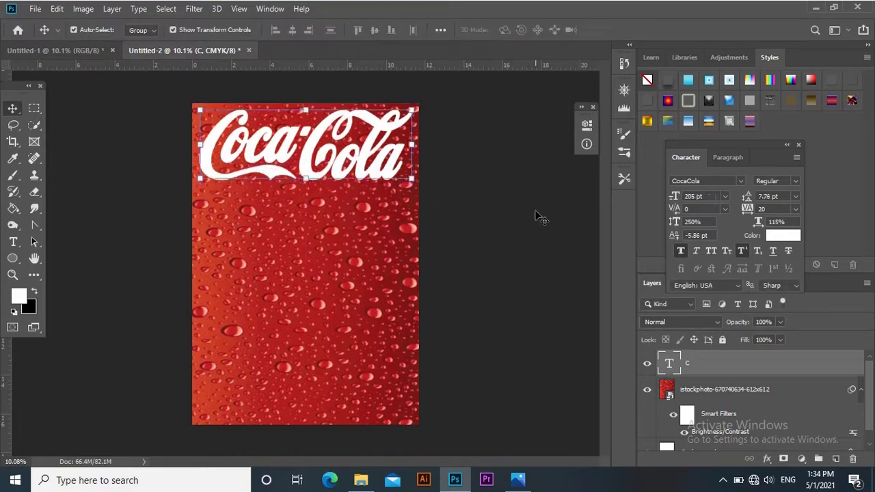
left_click(537, 213)
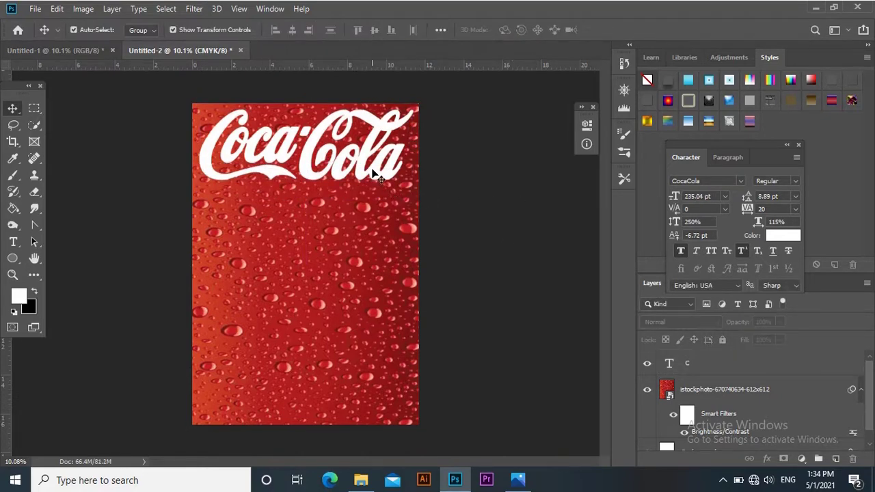
left_click(309, 164)
left_click_drag(308, 159, 307, 165)
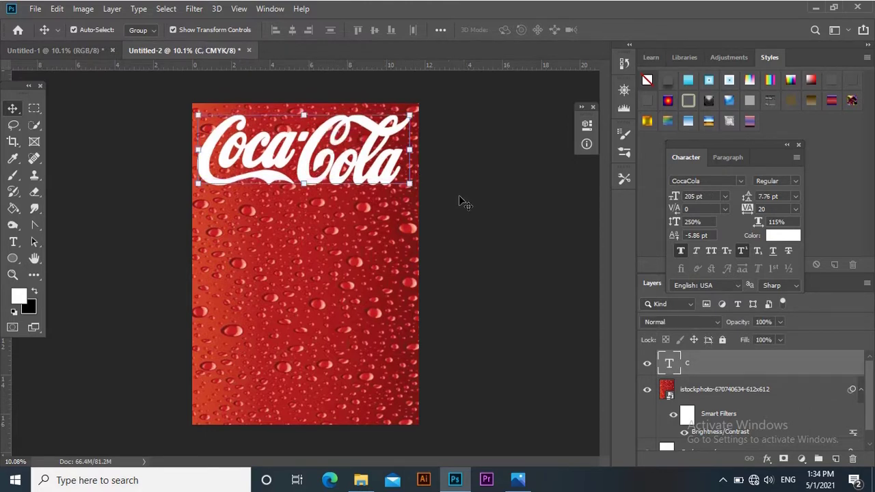
left_click(487, 214)
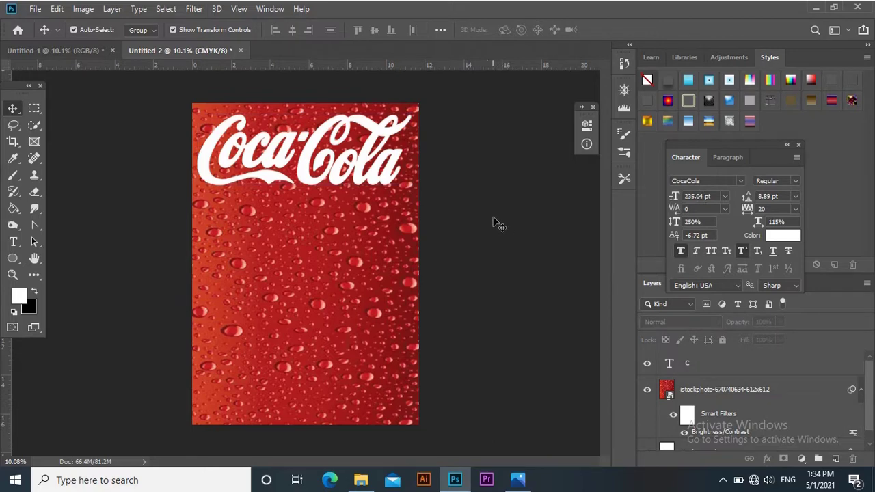
- Reduce the logo's height to about 87.5% and shift it 0.13 in right to center it horizontally on the page
left_click(307, 172)
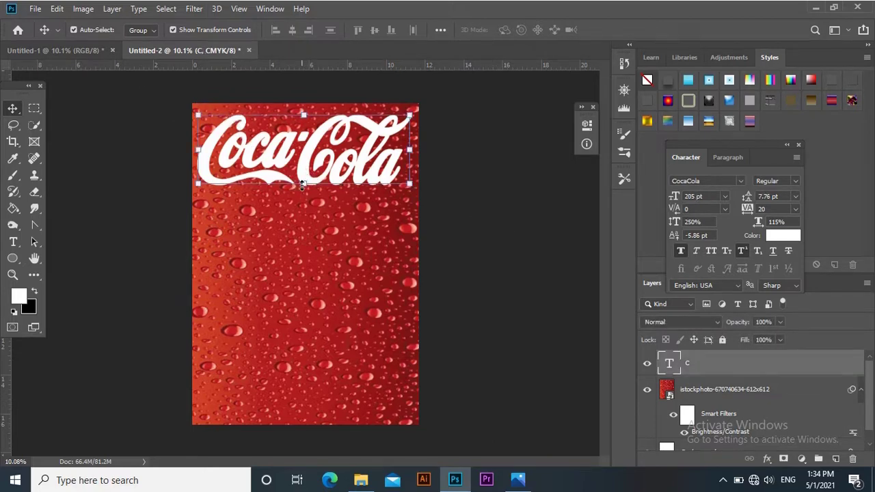
left_click_drag(303, 185, 303, 175)
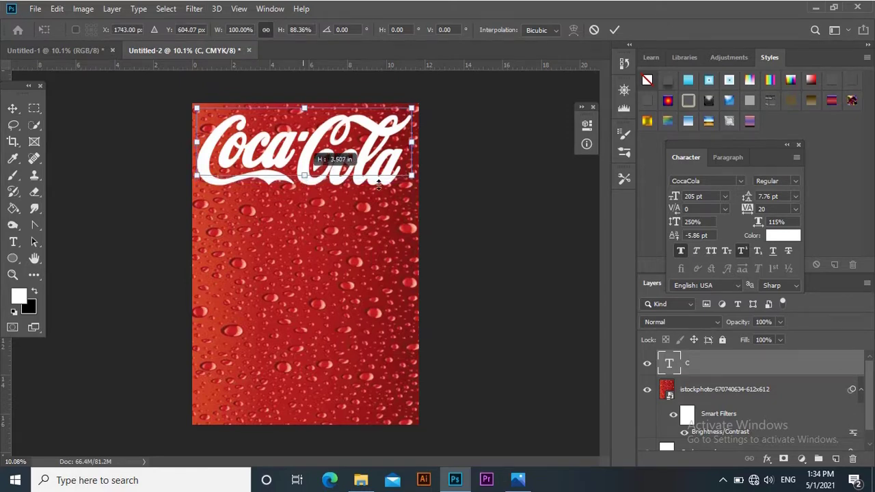
left_click_drag(349, 179, 348, 179)
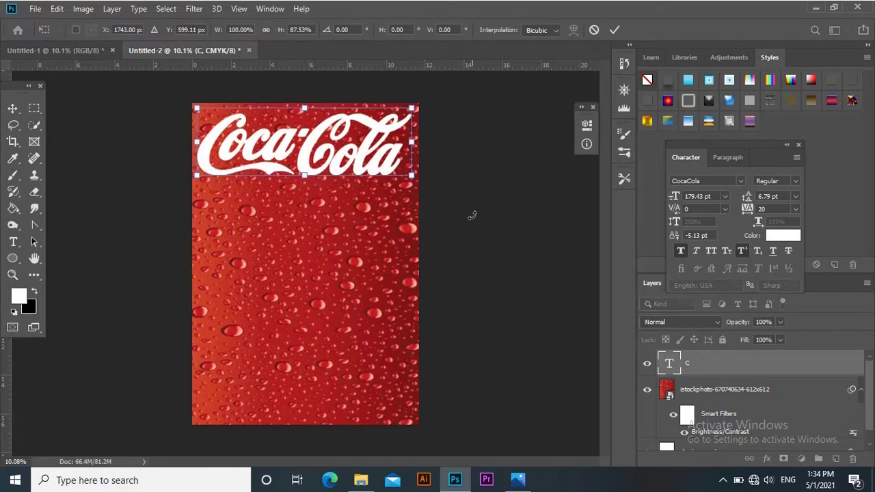
left_click(510, 200)
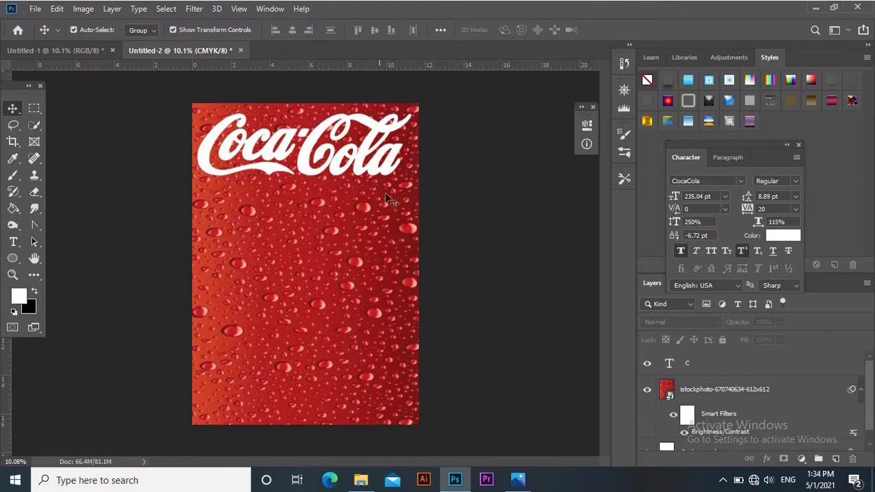
left_click_drag(307, 168, 313, 170)
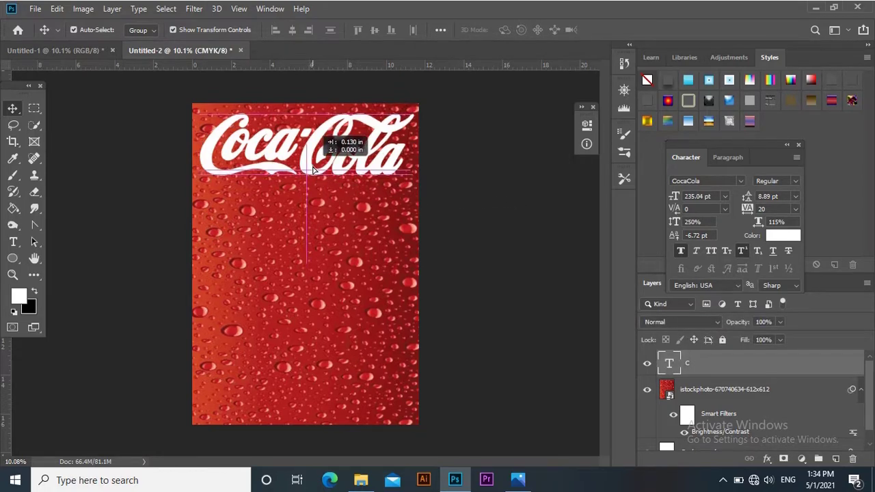
left_click(536, 245)
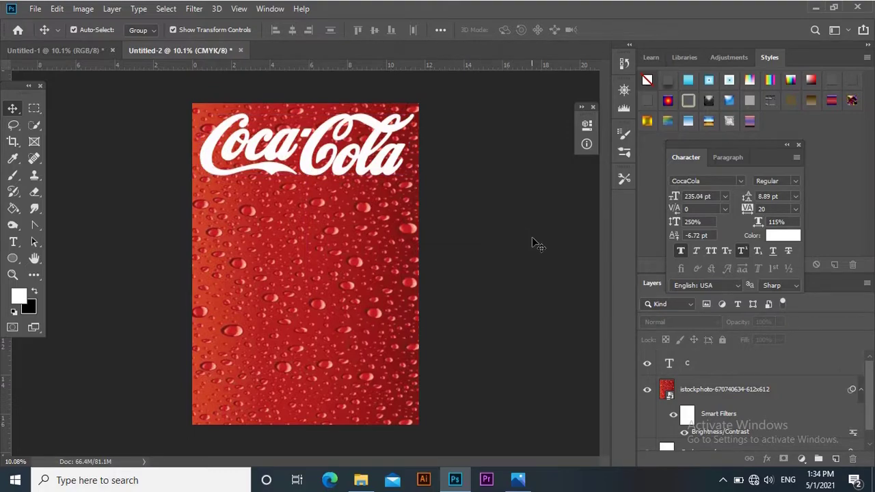
- Open Coke_1.5L from the COCACOLA folder and copy its bottle onto the lower right area of the poster
left_click(361, 480)
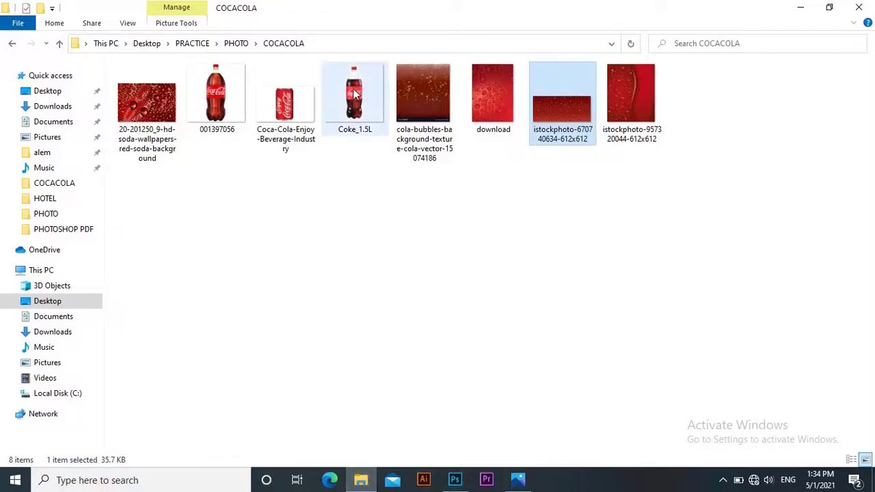
left_click_drag(359, 94, 404, 49)
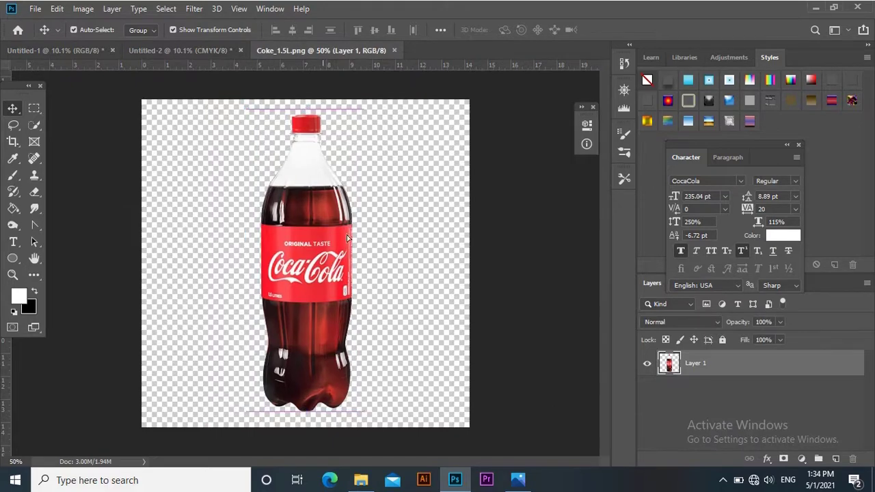
left_click_drag(306, 238, 289, 199)
left_click_drag(355, 294, 358, 298)
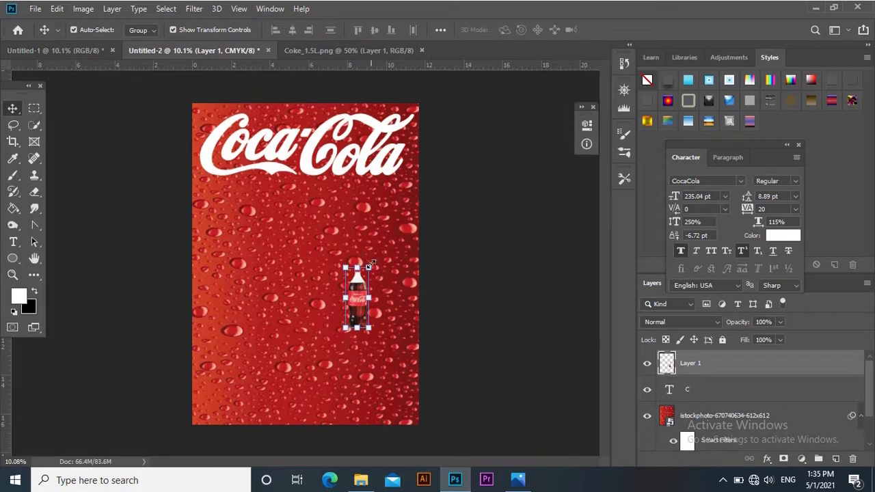
- Enlarge the bottle proportionally about its center to about 370% and apply the transform
left_click_drag(369, 267, 457, 206)
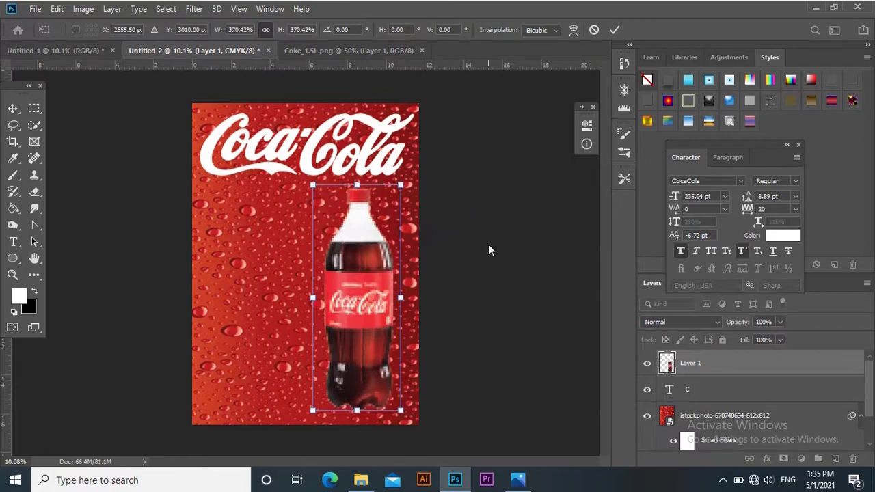
left_click(614, 30)
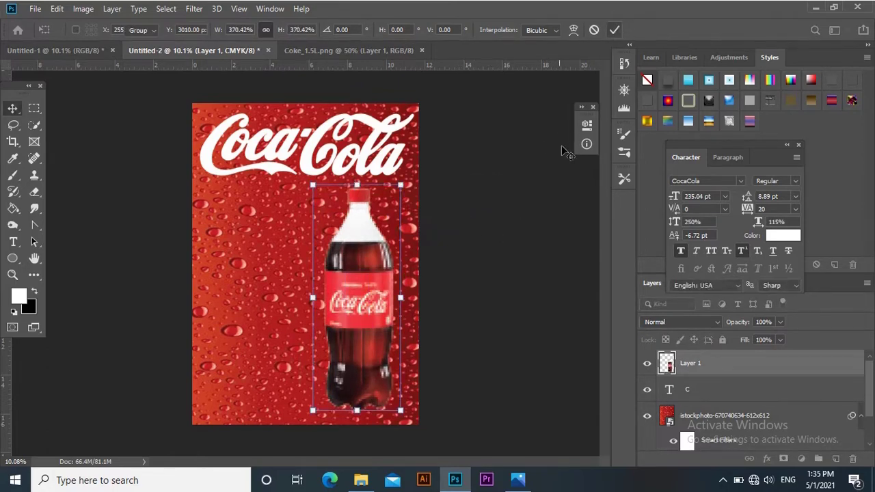
left_click(489, 263)
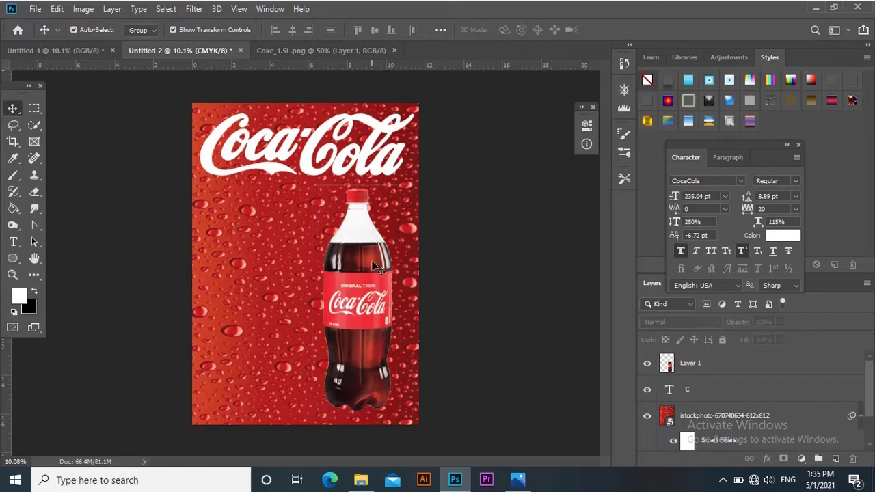
- Move the bottle slightly left and stretch it a little wider toward the right page edge
left_click_drag(374, 267, 367, 266)
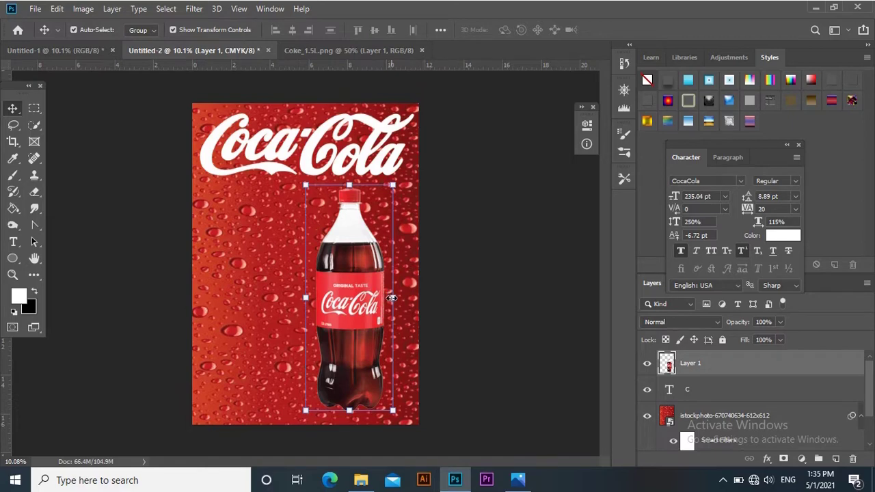
left_click_drag(392, 298, 403, 298)
key("Return")
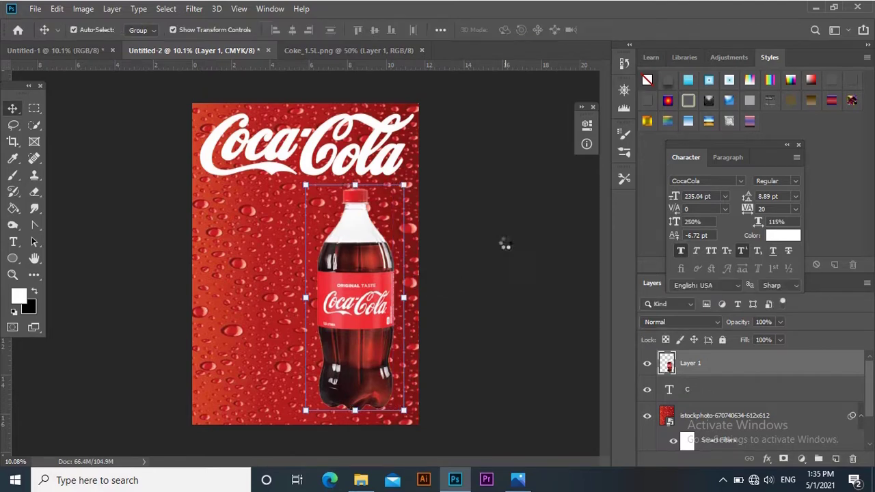
left_click(506, 243)
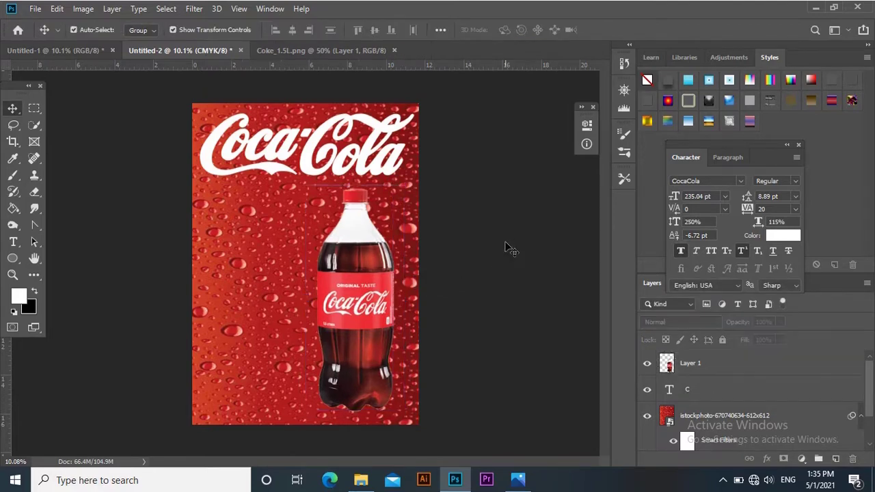
- Apply a Brightness/Contrast adjustment to the bottle with only a slight brightness increase and contrast at 44
left_click(363, 270)
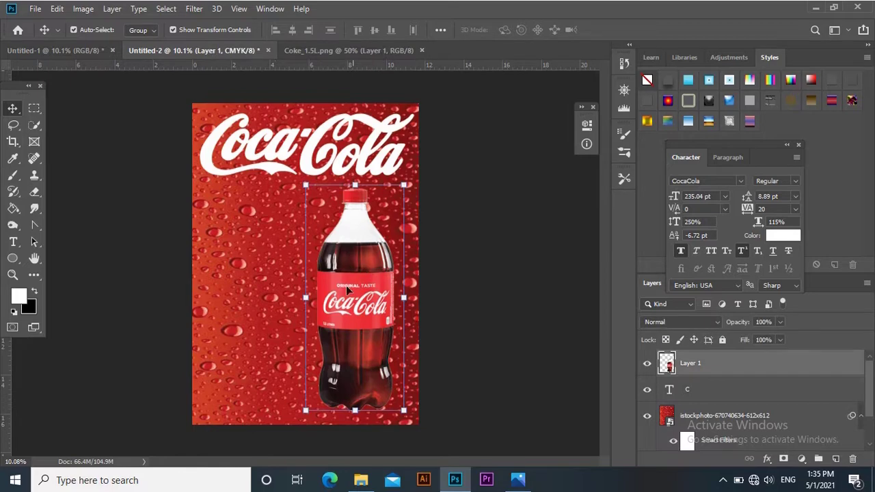
left_click(57, 9)
left_click(58, 9)
left_click(83, 9)
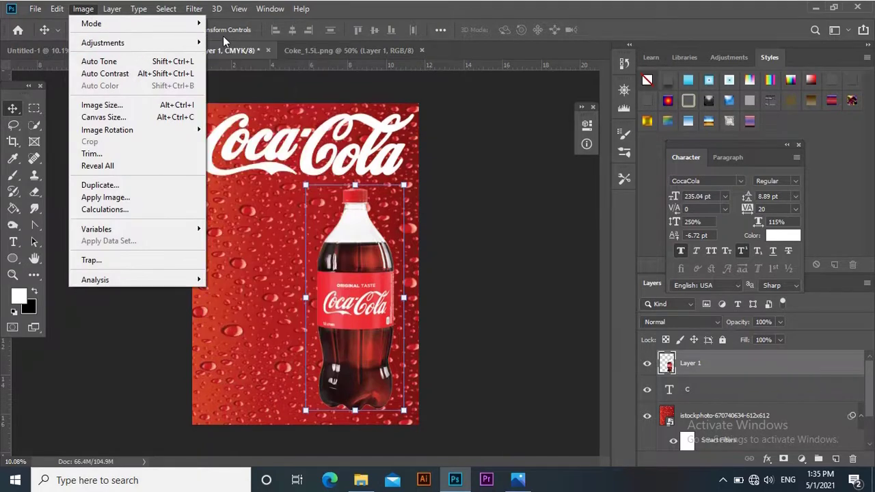
left_click(223, 38)
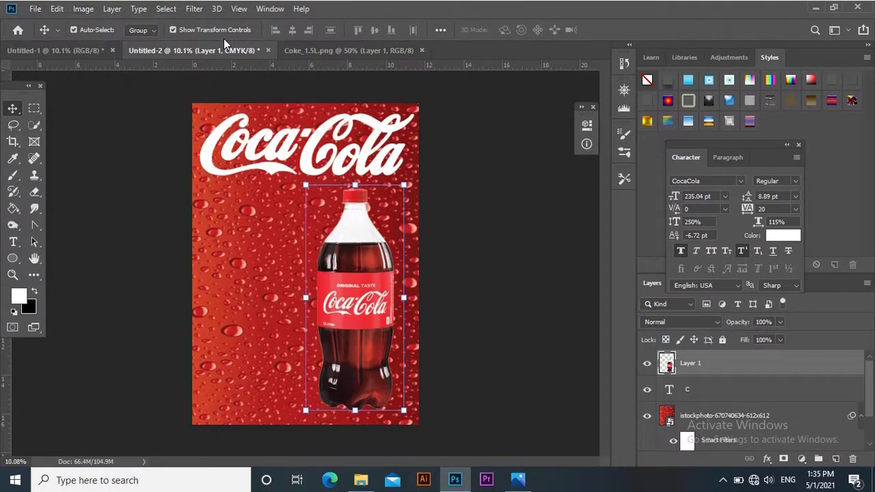
left_click(81, 9)
mouse_move(118, 31)
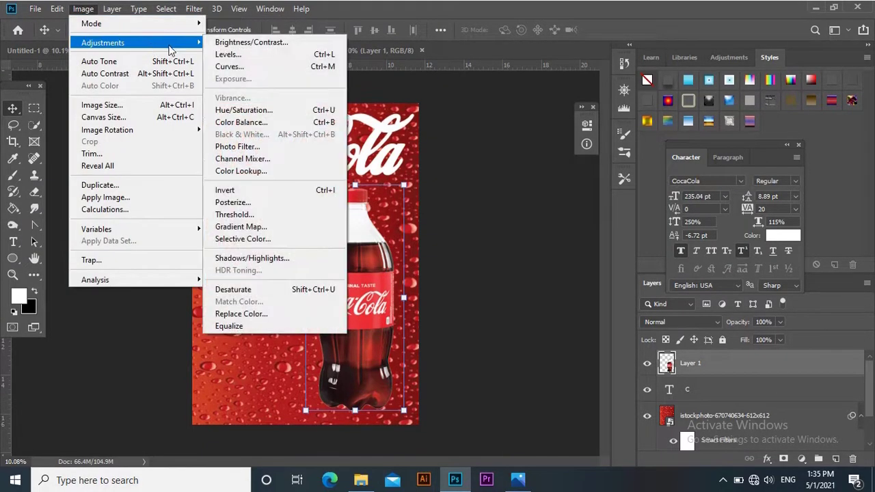
left_click(213, 42)
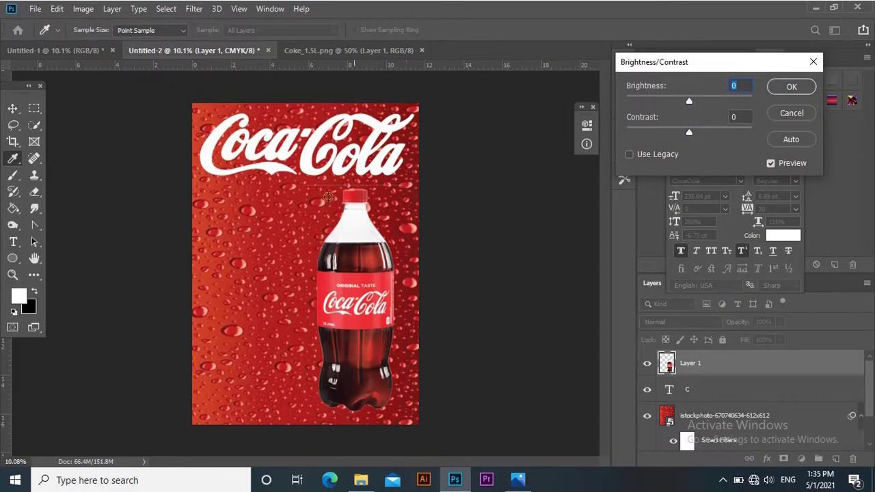
left_click_drag(690, 102, 709, 101)
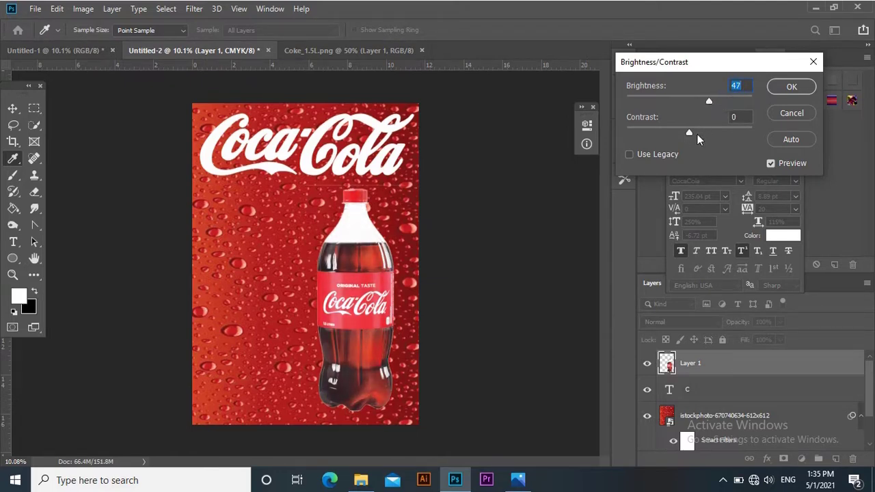
left_click_drag(692, 133, 663, 135)
left_click_drag(651, 134, 717, 132)
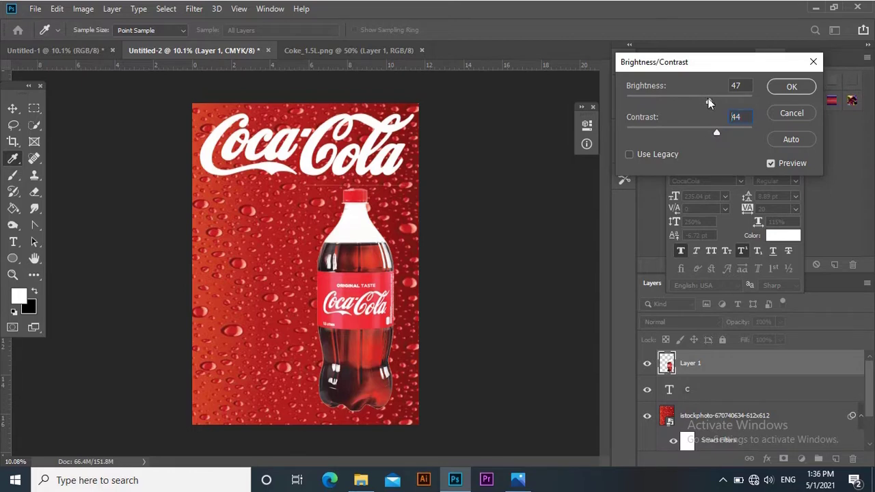
left_click_drag(708, 98, 691, 103)
left_click(791, 87)
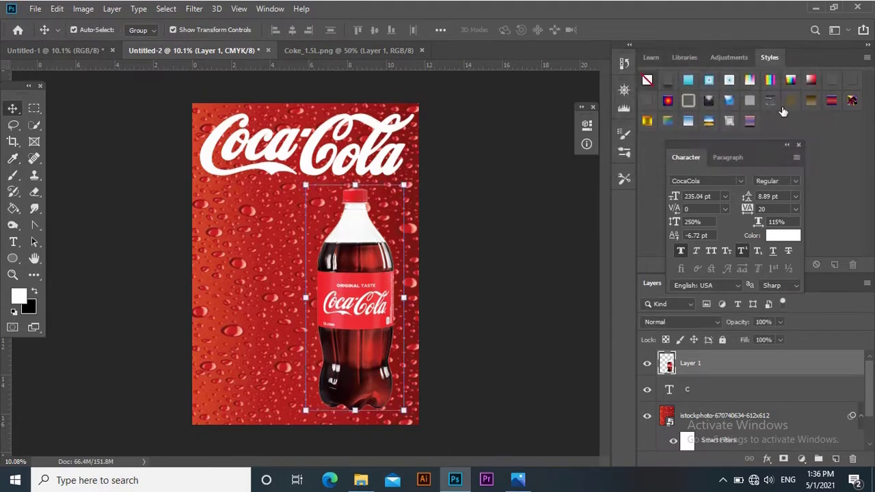
left_click(506, 253)
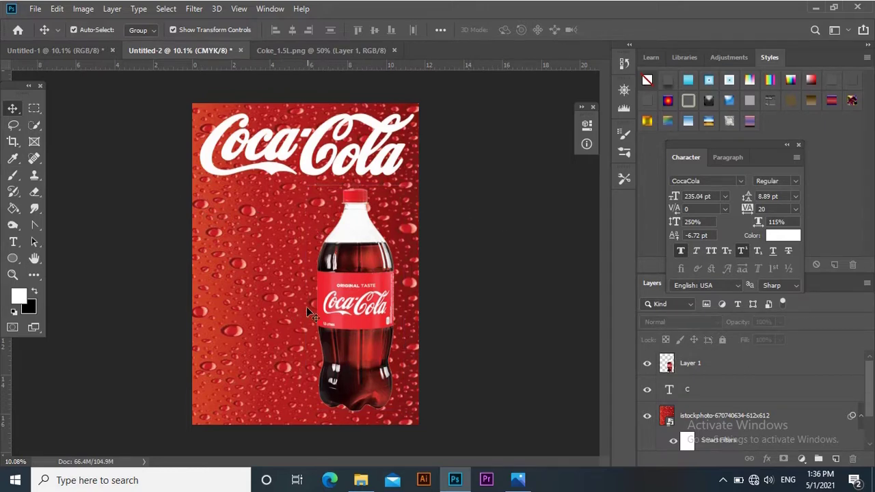
- Move the bottle slightly left, away from the poster's right edge, keeping its height on the page
left_click_drag(367, 248, 352, 248)
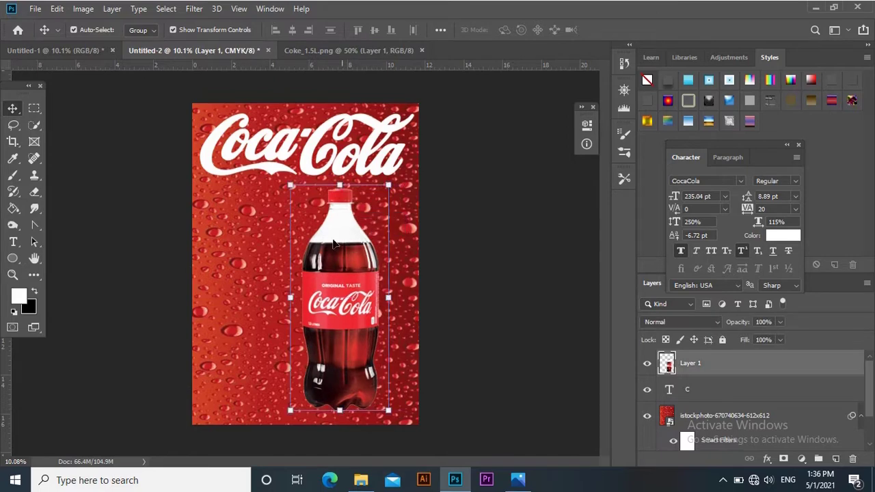
left_click(244, 224)
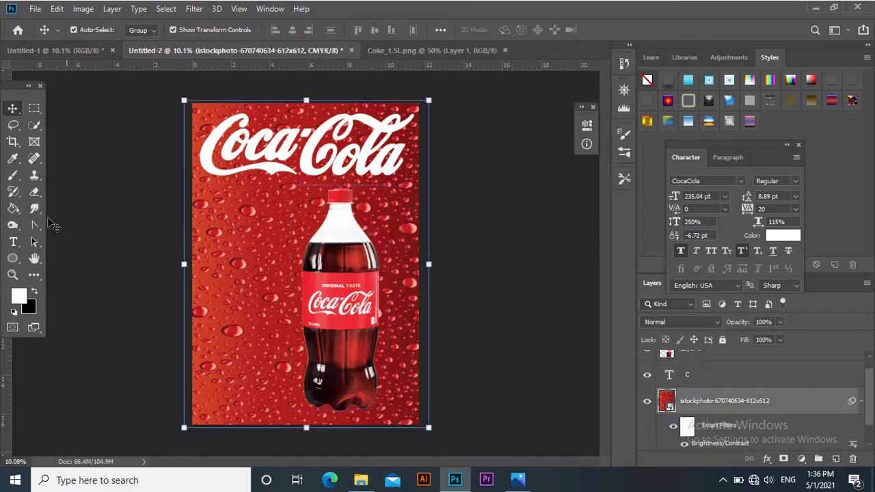
left_click(98, 244)
- Add the text "always fresh" in the Loki Cola font below the logo, to the left of the bottle
left_click(13, 242)
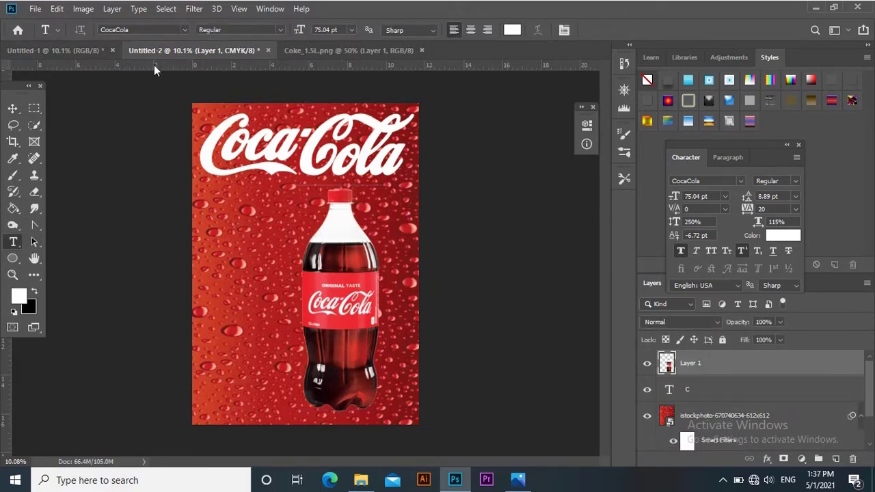
left_click(179, 30)
left_click(185, 31)
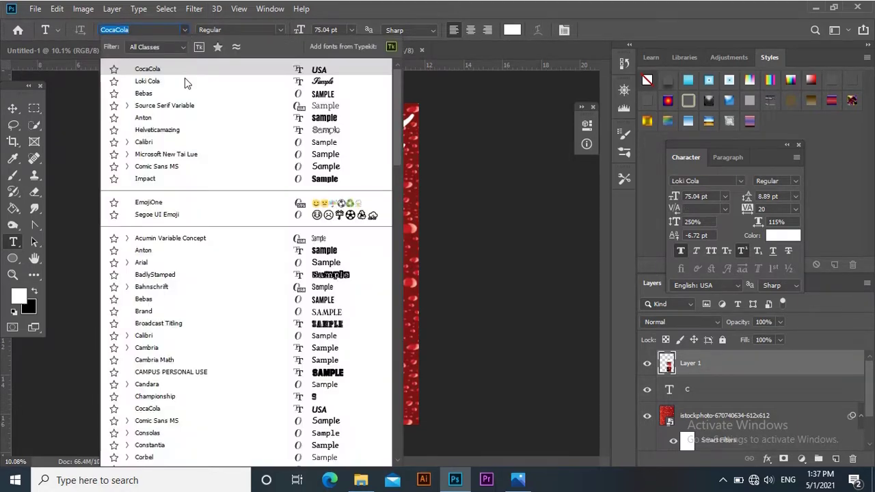
left_click(162, 82)
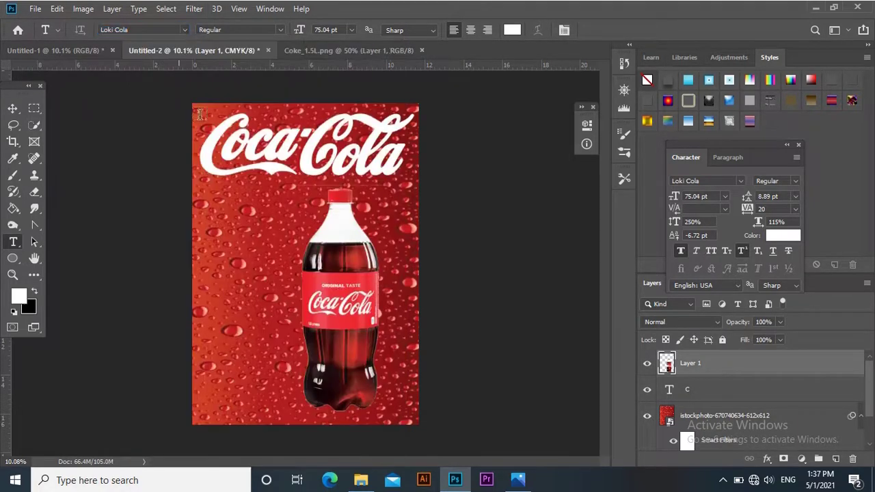
left_click(224, 232)
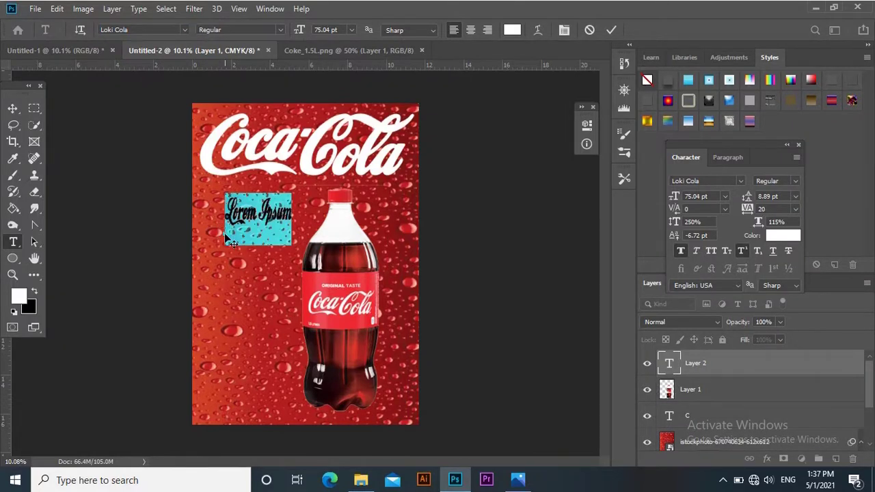
type("a")
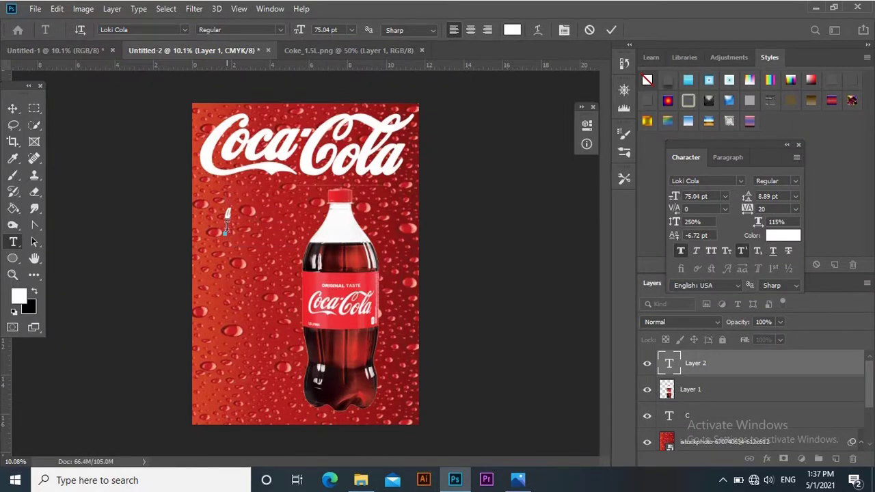
type("lways fr")
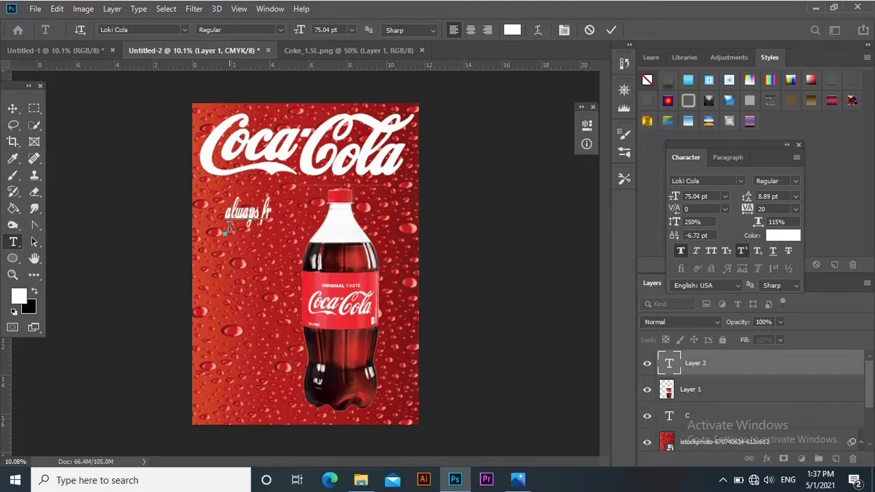
type("esh")
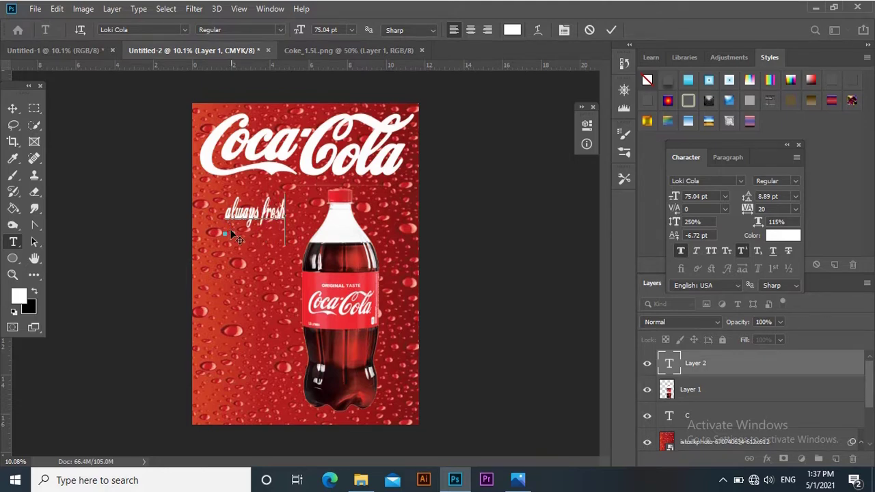
- Enlarge the "always fresh" text to 110.04 pt and move it right across the bottle's cap
left_click_drag(226, 212, 291, 216)
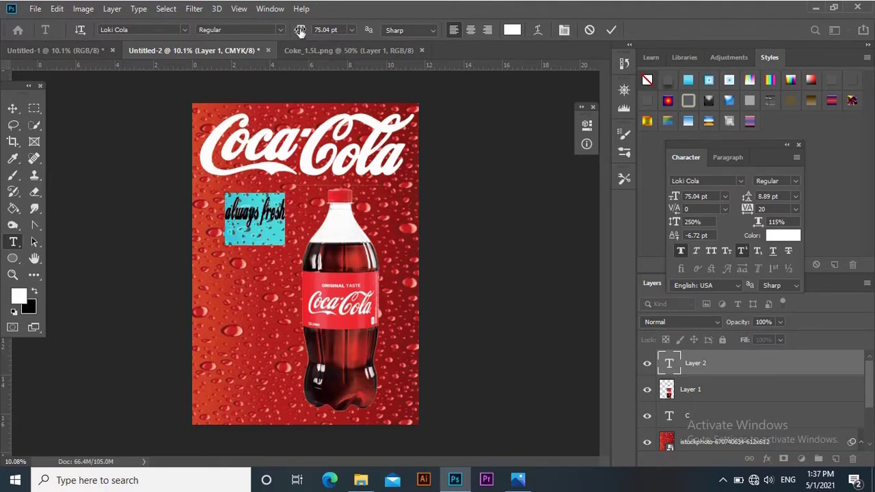
left_click_drag(297, 28, 323, 31)
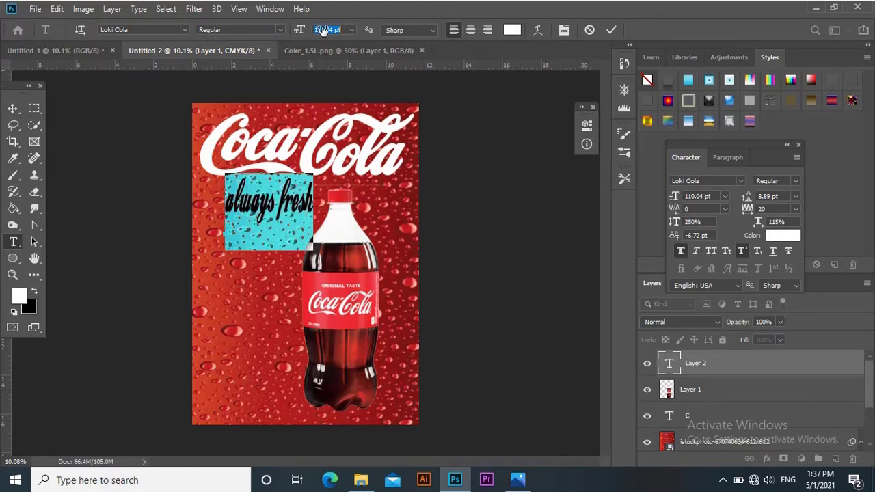
left_click(13, 108)
left_click_drag(249, 210, 308, 209)
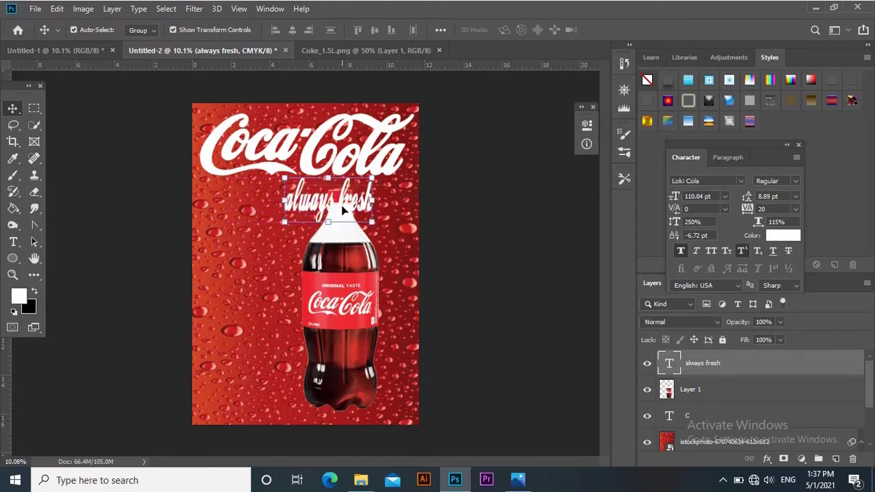
- Insert extra spaces between "always" and "fresh" to make a gap wide enough for the bottle cap
left_click(12, 243)
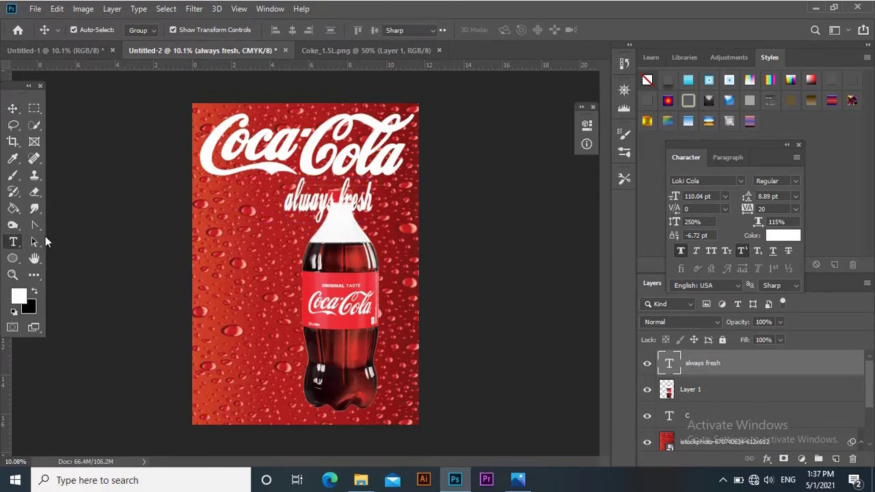
left_click(333, 204)
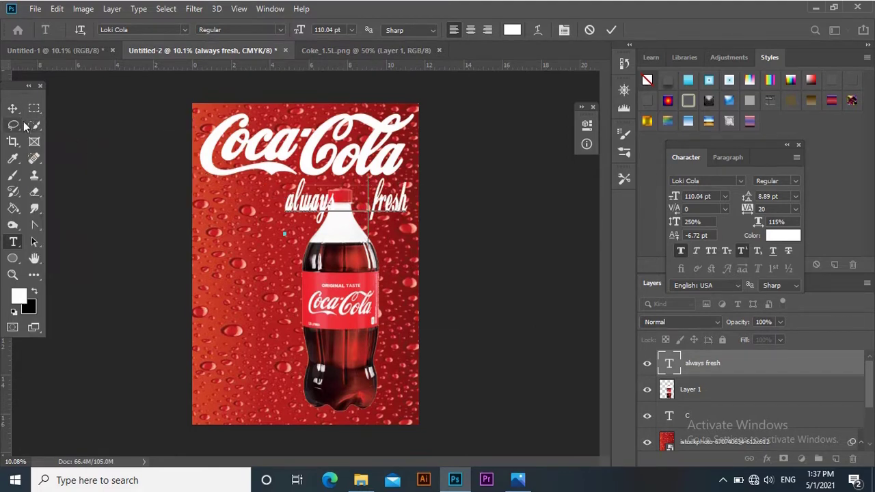
left_click(12, 108)
- Shift the slogan left and nudge it back right in small increments so its two words flank the bottle cap
left_click_drag(319, 213, 305, 214)
key("shift+Right")
key("shift+Right")
key("shift+Right")
key("shift+Right")
key("shift+Right")
key("shift+Right")
key("shift+Right")
key("shift+Right")
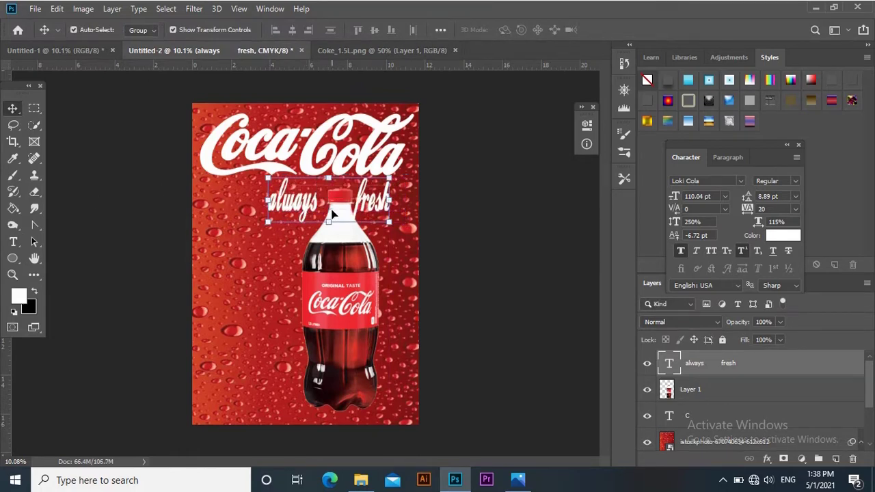
key("shift+Right")
key("shift+Right")
key("shift+Right")
key("shift+Right")
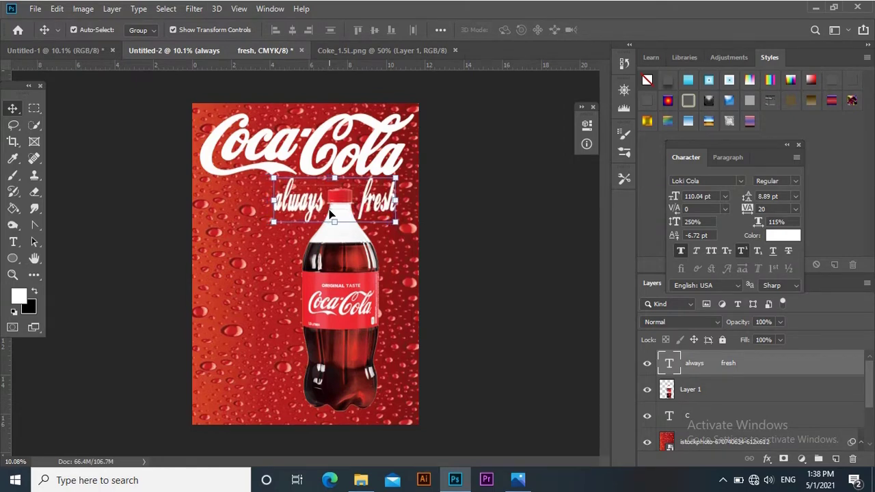
left_click(479, 244)
left_click(481, 250)
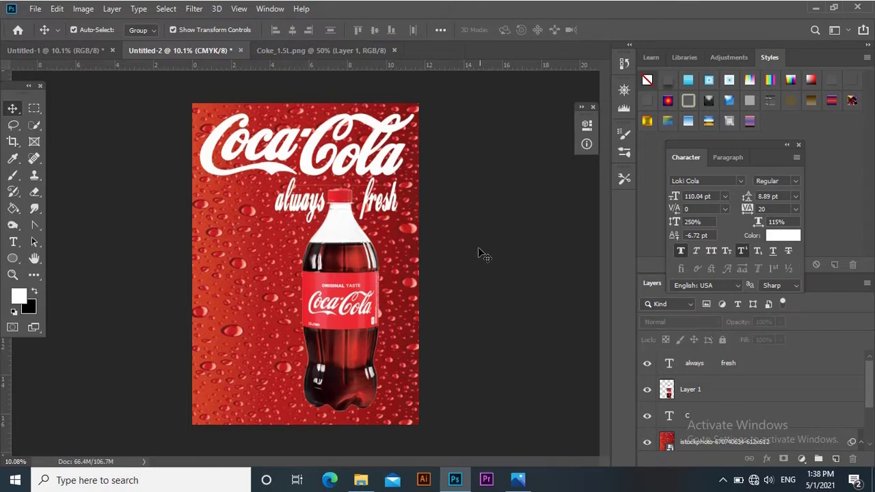
- Set the slogan's horizontal scale to 125% and move it slightly left to fit around the cap
left_click(307, 207)
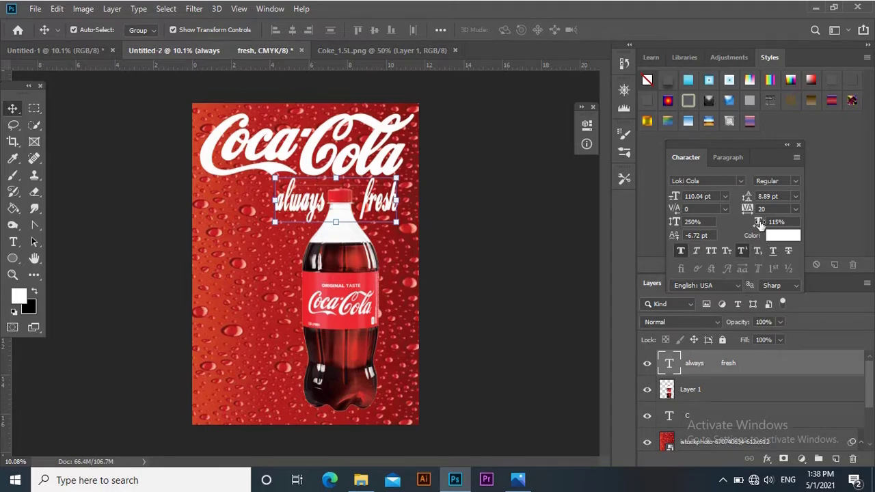
left_click_drag(759, 223, 765, 221)
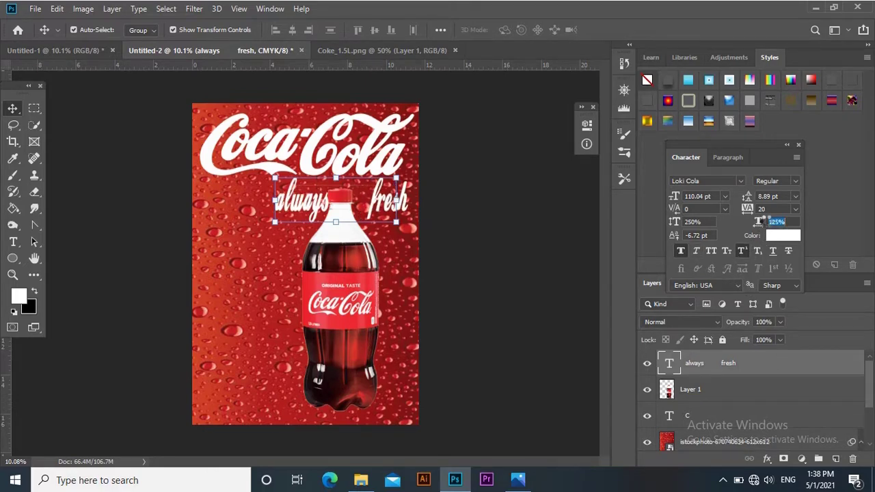
key("Return")
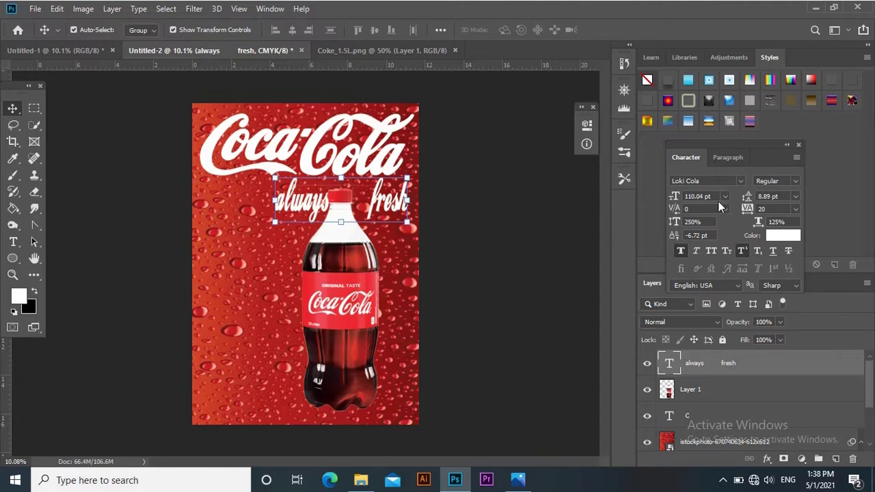
left_click(795, 181)
left_click(795, 184)
left_click_drag(318, 204, 309, 204)
left_click(523, 250)
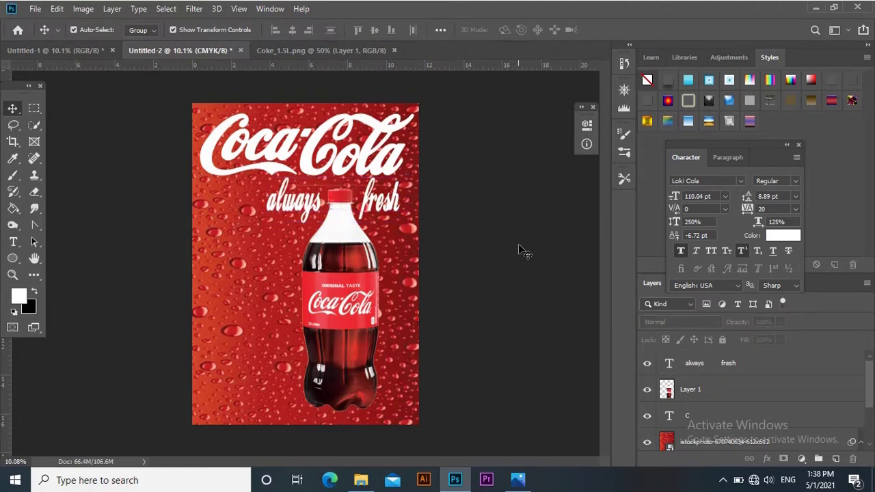
- Stretch the bottle toward the right to about 110% of its width and apply the transform
left_click(395, 282)
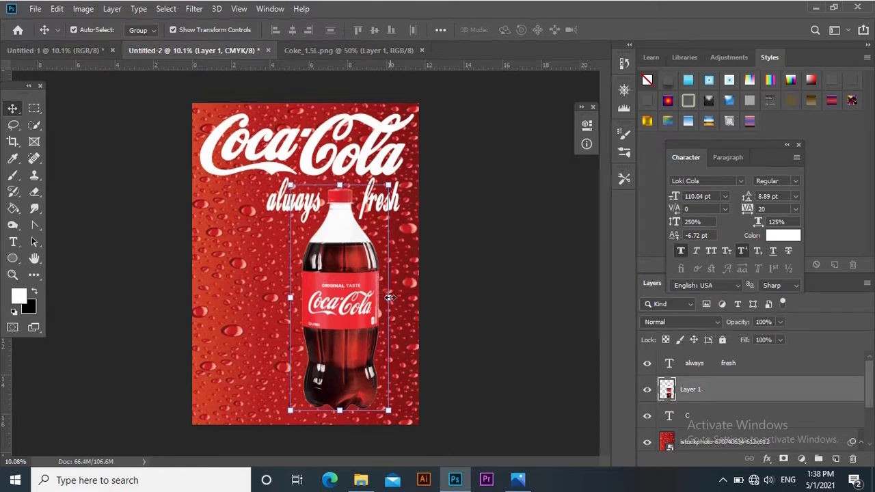
left_click_drag(389, 297, 402, 298)
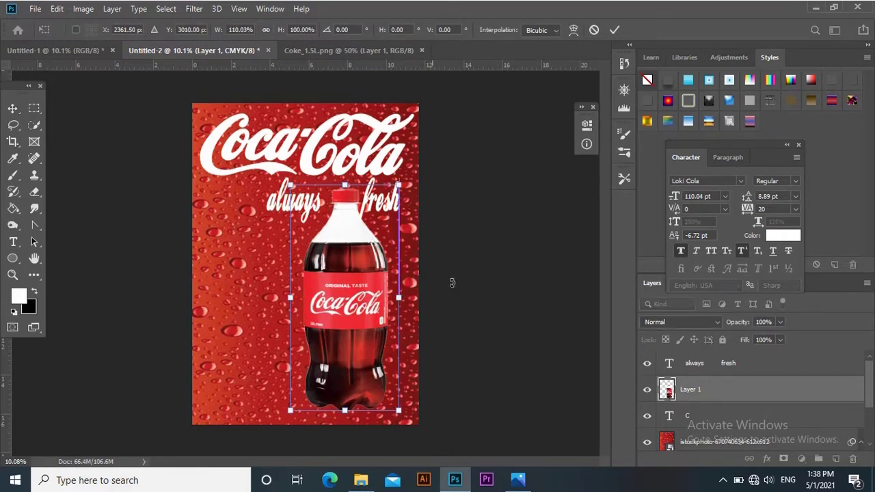
left_click(613, 31)
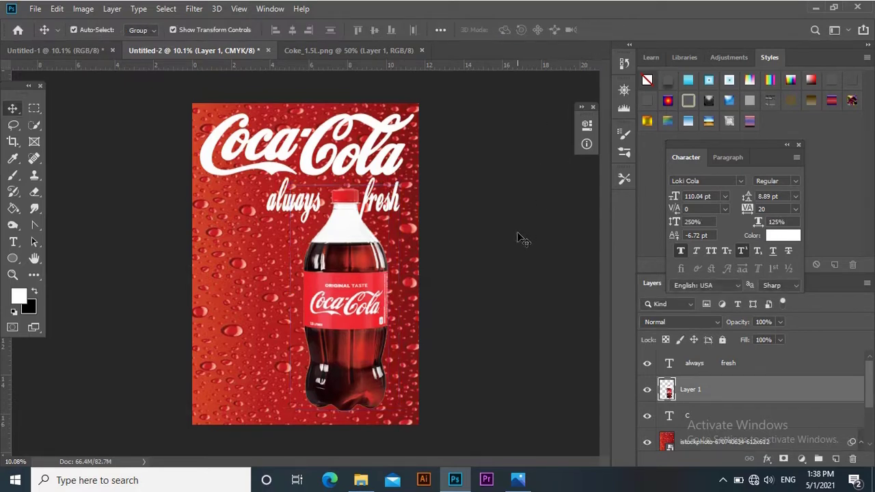
left_click(439, 231)
- Move the slogan slightly right and down, and nudge it left to center its gap on the bottle cap
left_click_drag(378, 202, 387, 211)
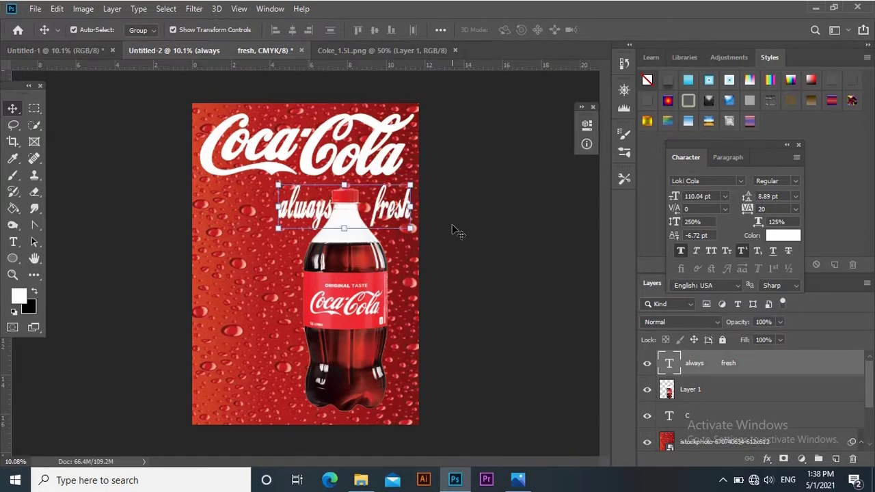
key("Left")
key("Left")
key("Left")
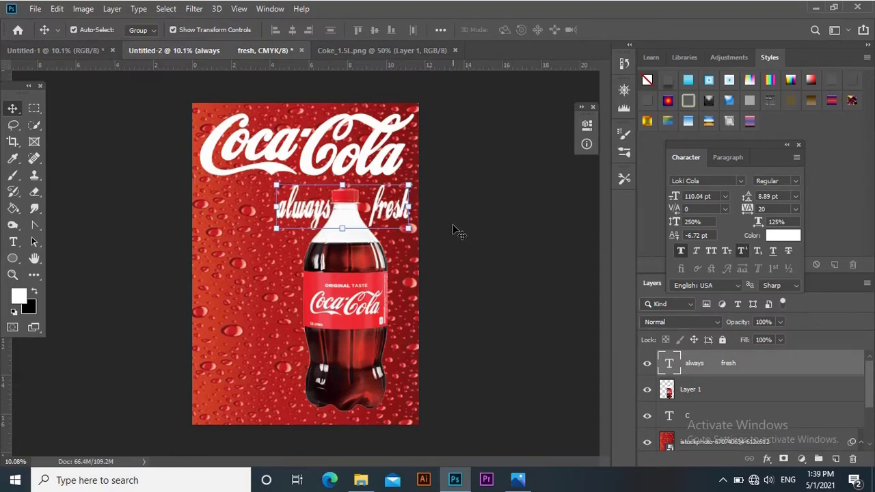
- Enlarge the "always fresh" slogan to about 103.5%, nudge it left to center its gap on the bottle cap, and apply the transform
key("Left")
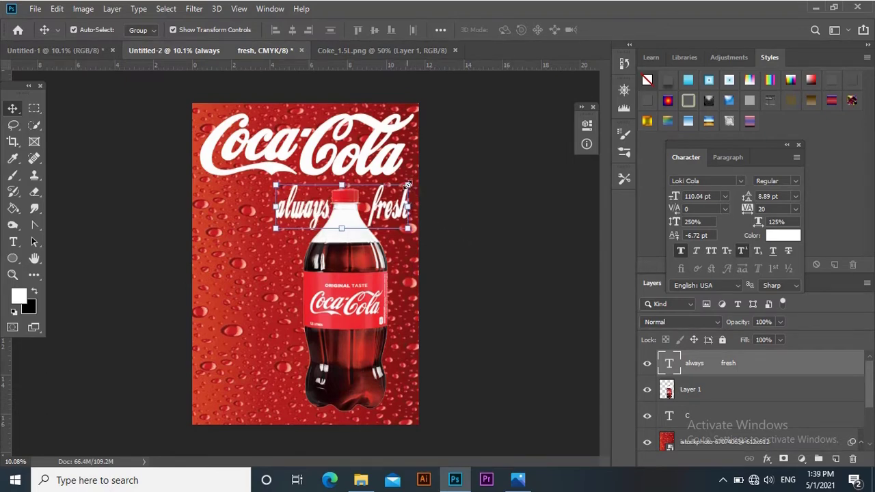
left_click_drag(408, 185, 413, 179)
key("Left")
key("Left")
key("Left")
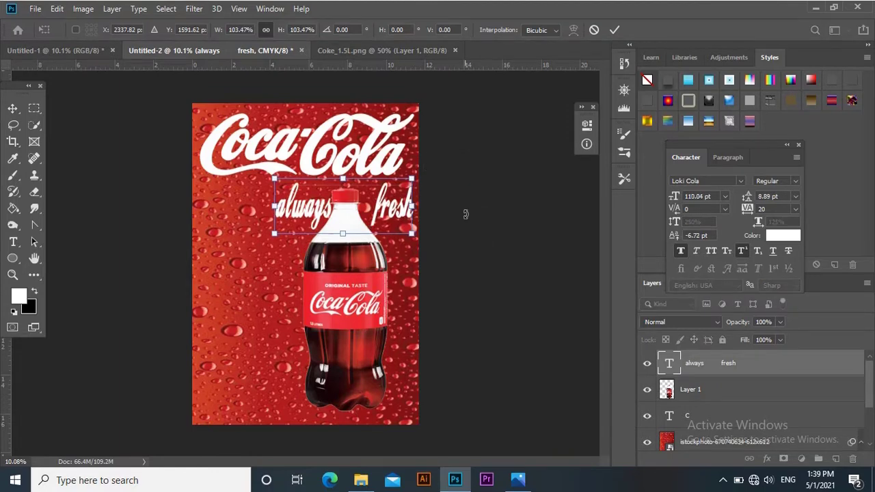
key("Left")
key("Left")
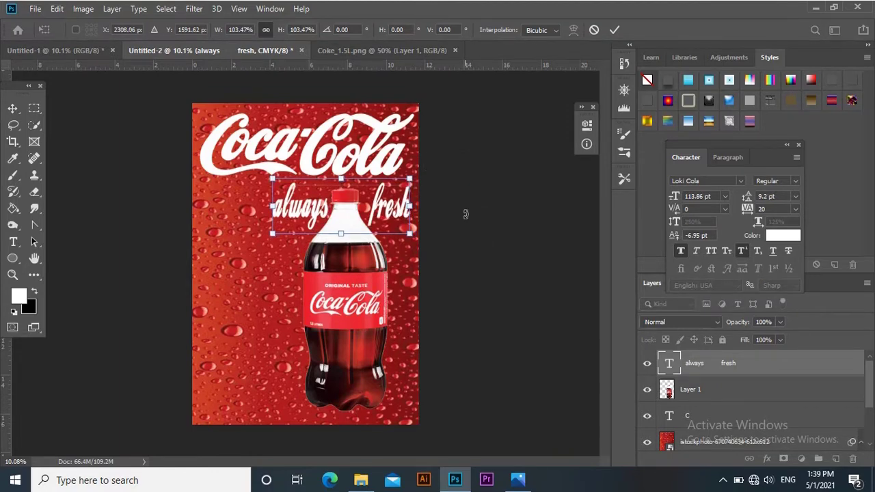
key("Return")
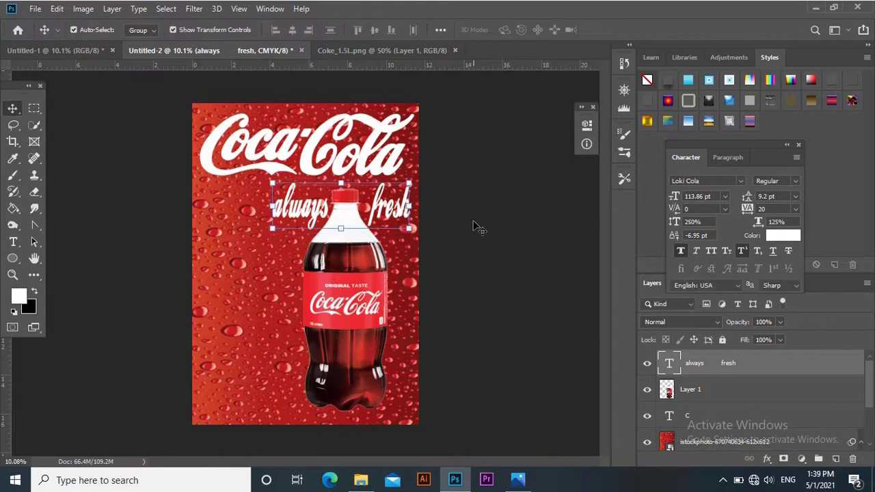
- Add an outside stroke to the slogan with a size of 16 px and about 27% opacity
left_click(397, 212)
left_click(767, 459)
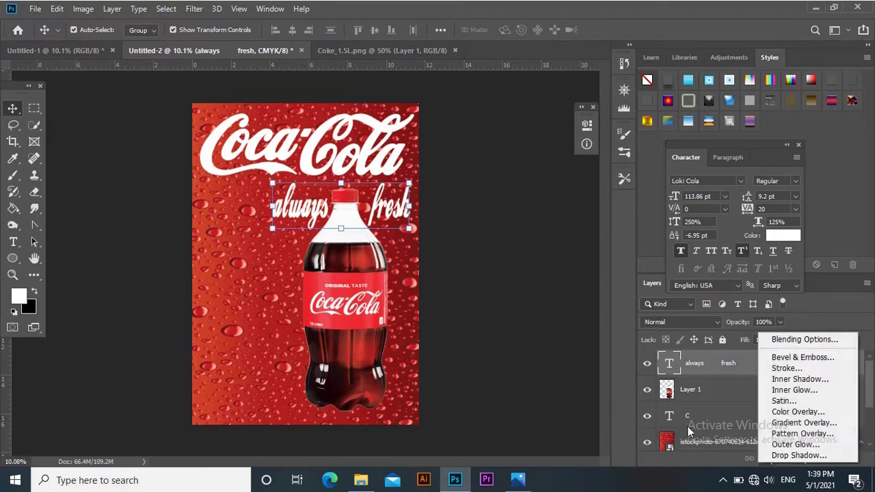
left_click(788, 369)
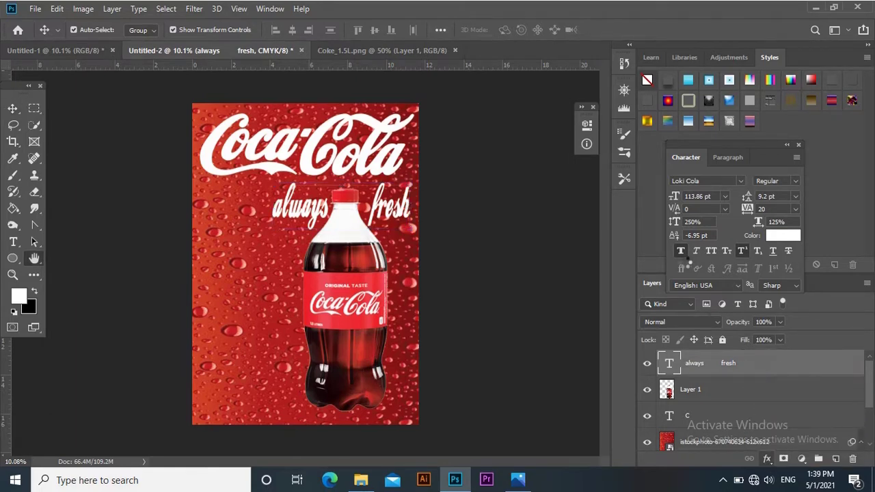
left_click_drag(608, 29, 702, 23)
left_click_drag(706, 70, 688, 74)
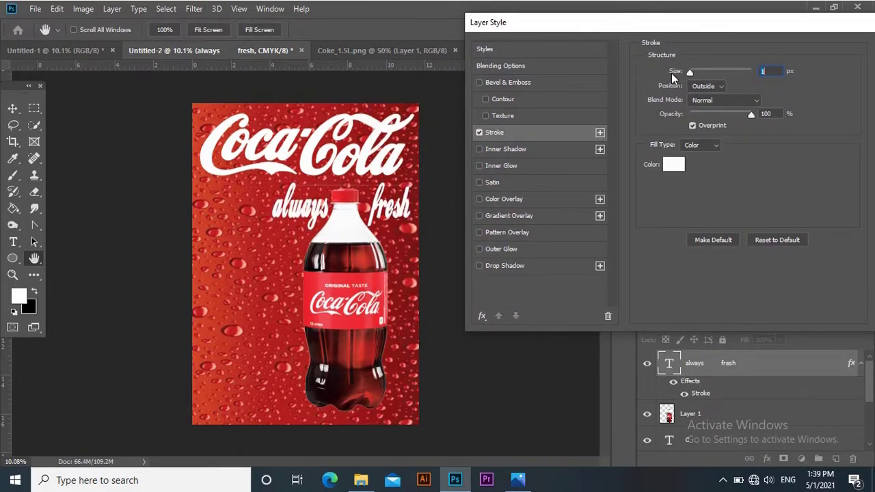
left_click_drag(752, 116, 714, 121)
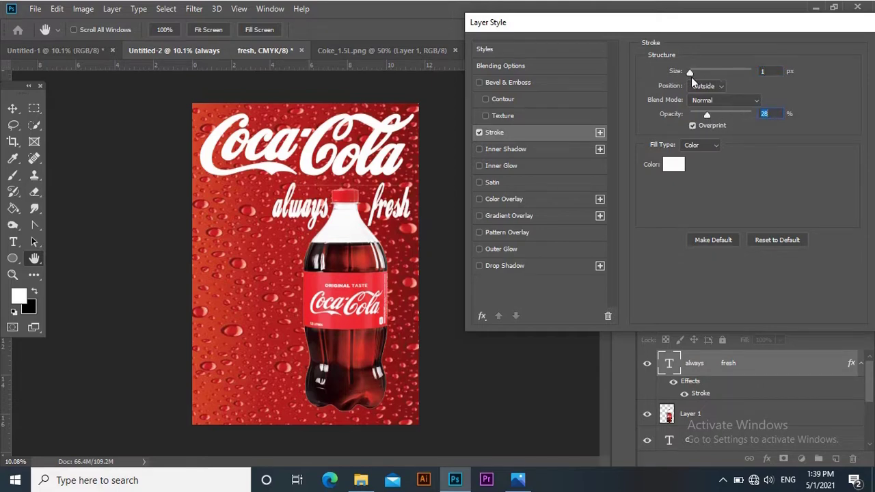
left_click_drag(691, 75, 699, 76)
- Color the slogan's stroke near-black (000701), set its opacity to 11% and size to 29 px, and apply the layer style
left_click(676, 165)
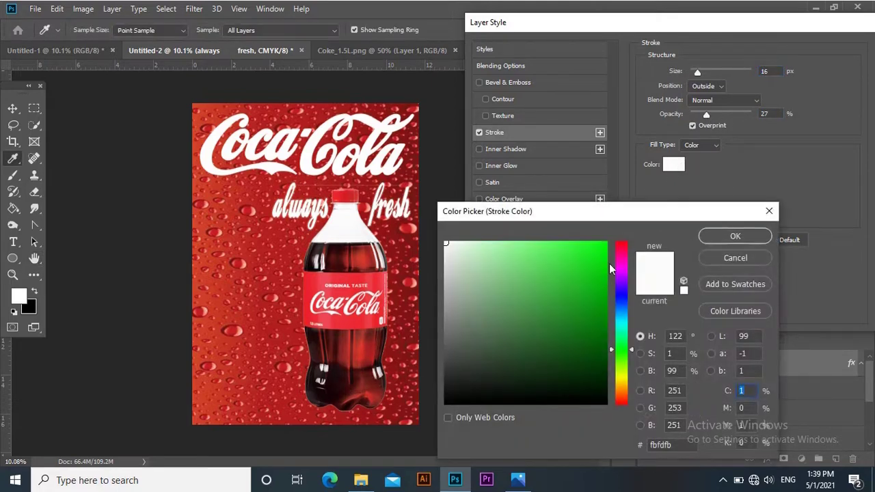
left_click(598, 398)
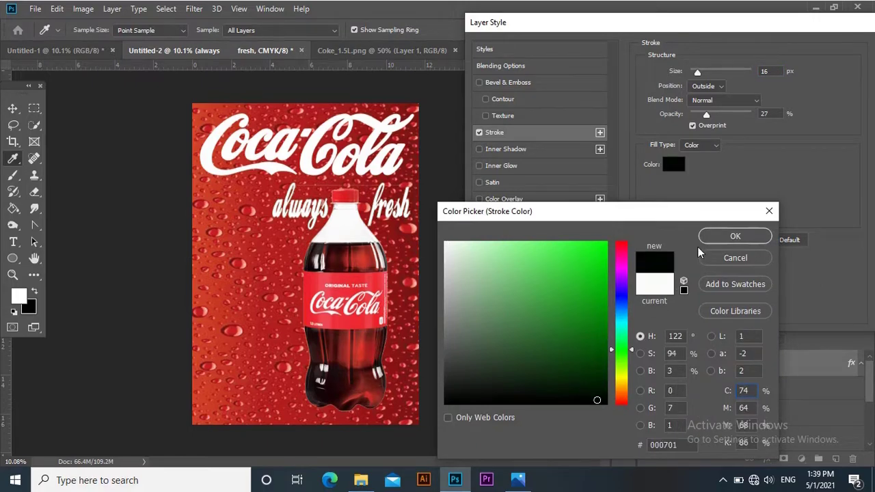
left_click(734, 237)
left_click_drag(708, 114, 699, 117)
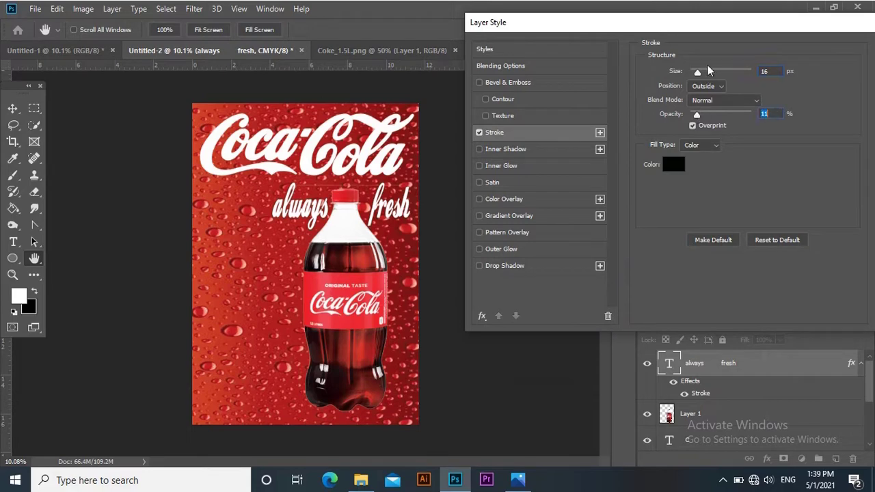
mouse_move(701, 73)
left_mouse_down()
mouse_move(753, 73)
mouse_move(702, 79)
left_mouse_up()
left_click_drag(751, 25, 709, 31)
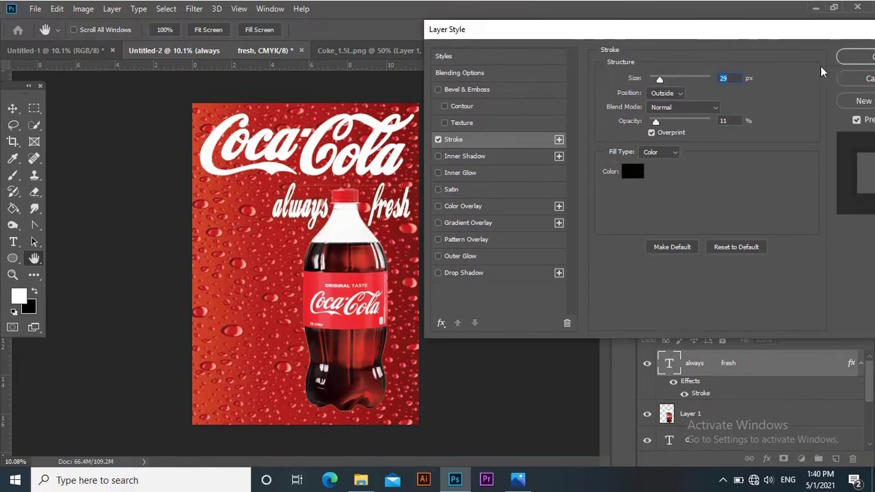
left_click(852, 59)
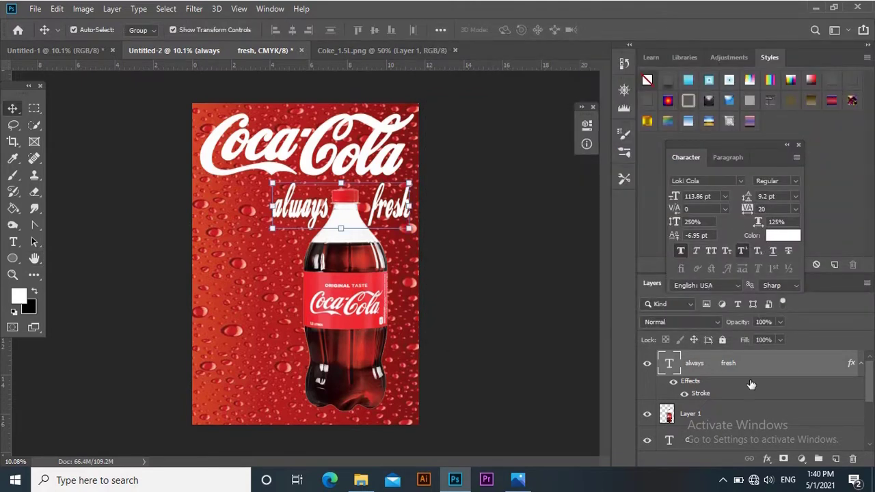
right_click(767, 367)
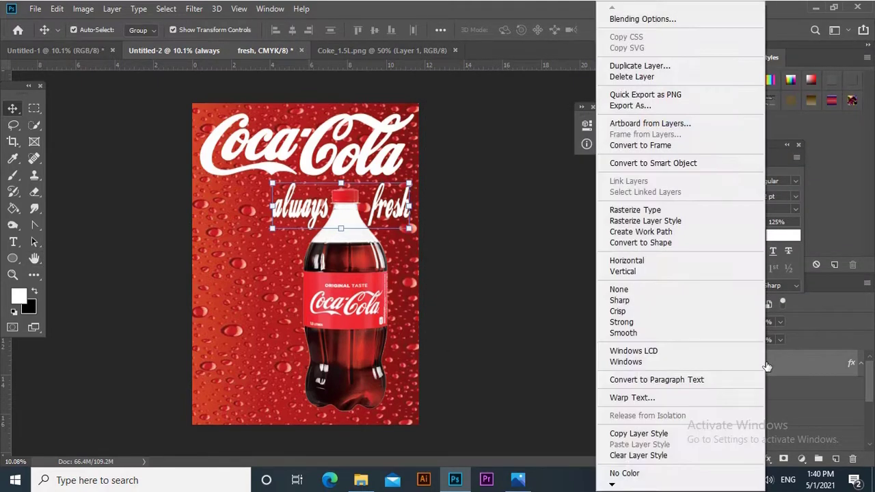
left_click(782, 363)
- Start a new text layer on the empty background left of the bottle, using the Bebas font at 103.04 pt
left_click(487, 353)
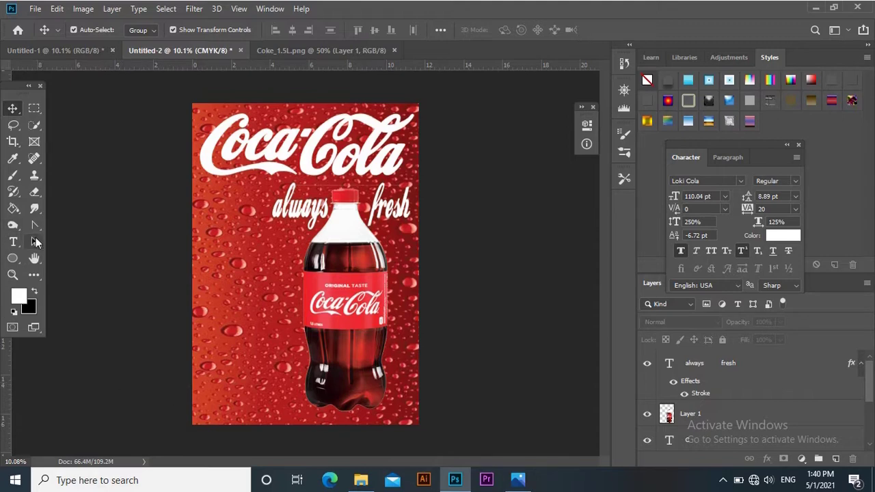
left_click(13, 243)
left_click(215, 289)
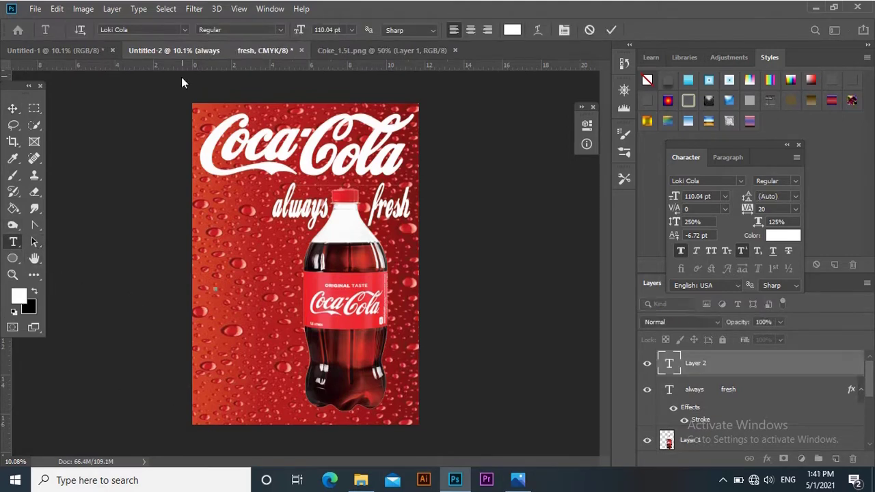
left_click(182, 28)
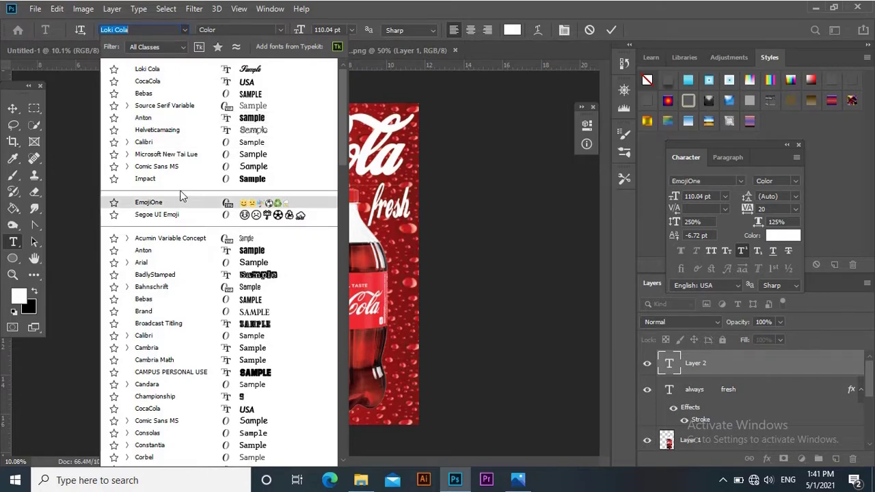
left_click(157, 97)
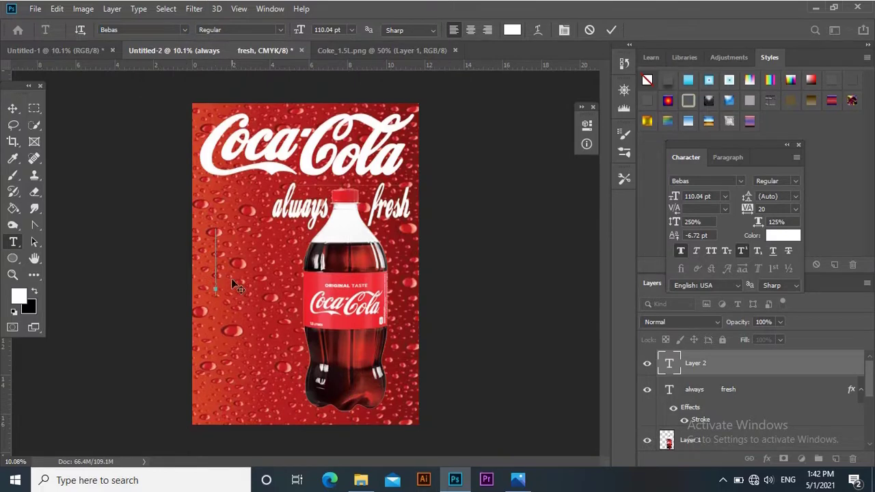
type("GD")
key("BackSpace")
key("BackSpace")
left_click_drag(305, 30, 301, 31)
- Enter the tagline "FOR BETTER LIFE" with "FOR FRIENDSHIP" on a second line and commit the text
type("FO")
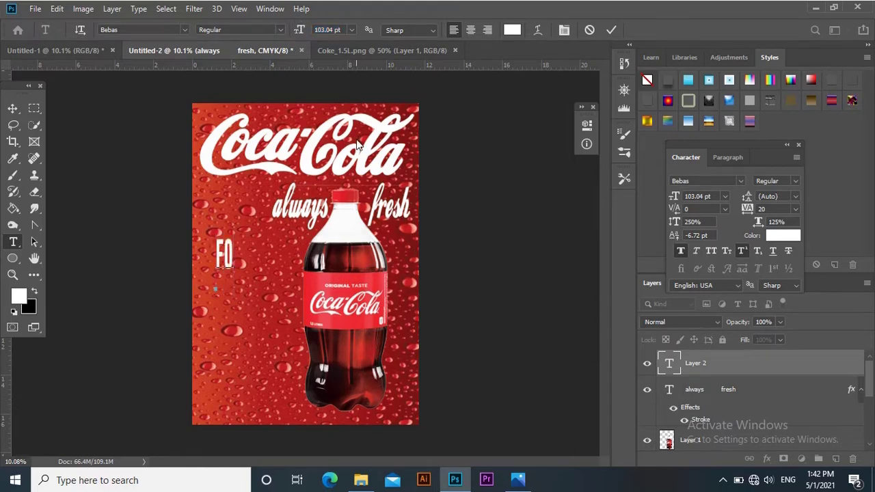
type("R BET")
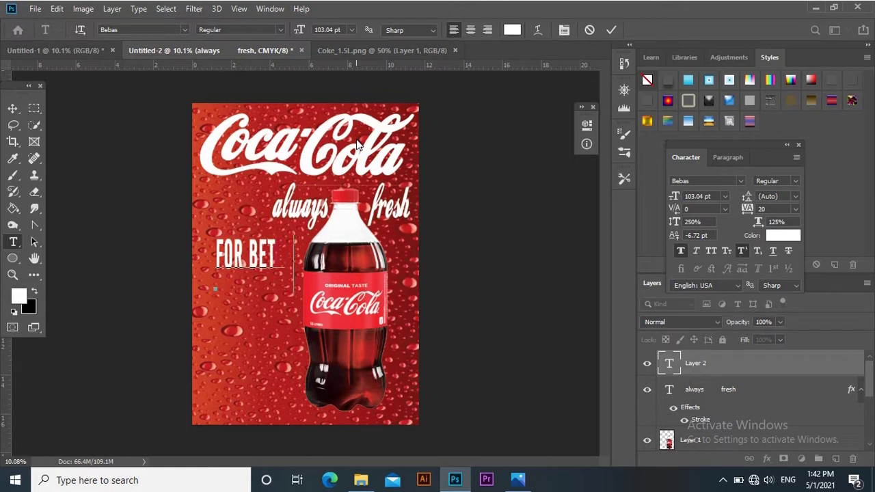
type("TER")
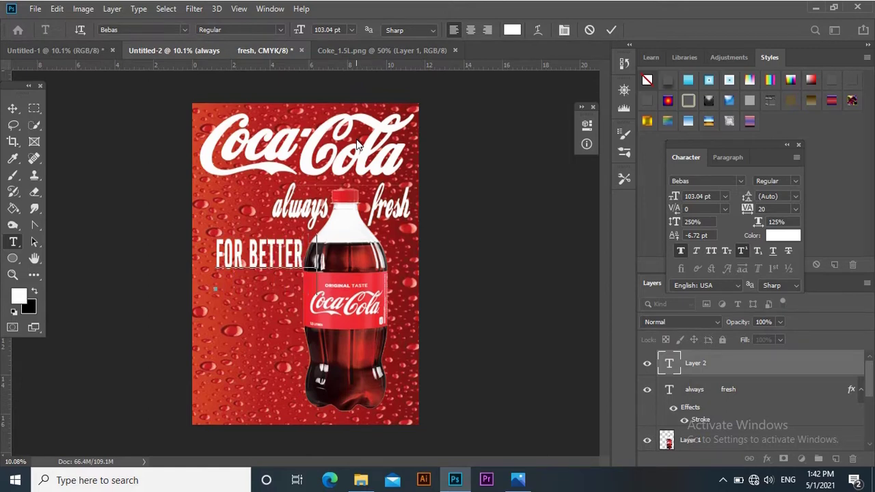
type(" LIFE")
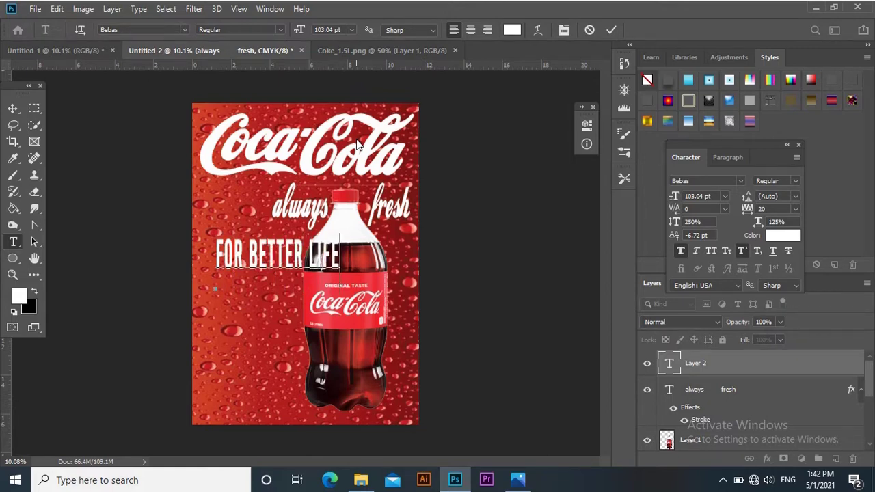
type("FOR R")
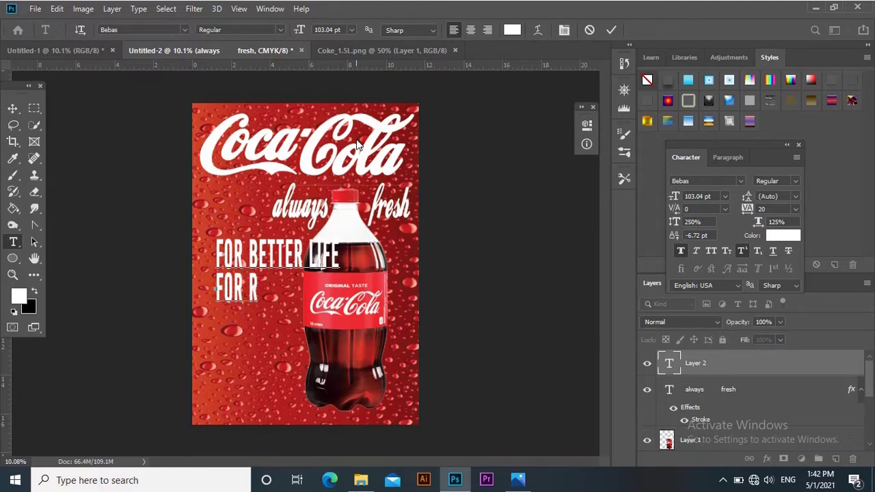
key("BackSpace")
type("FRIEND")
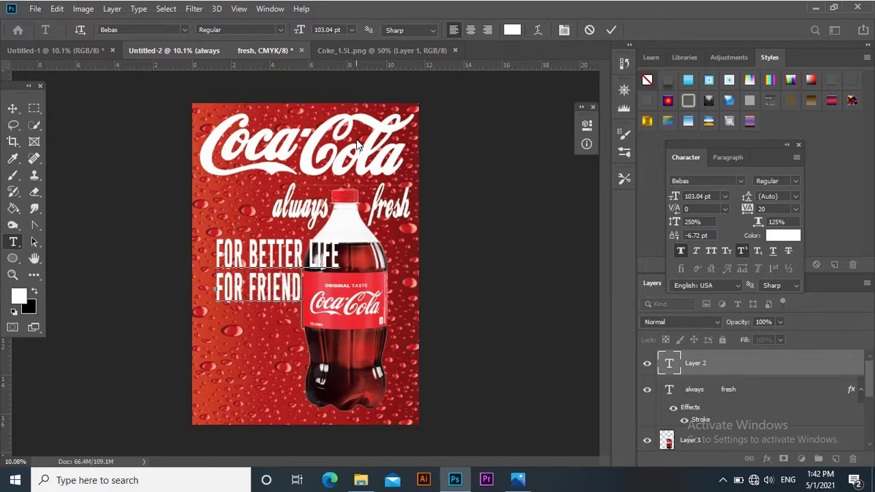
type("SHIP")
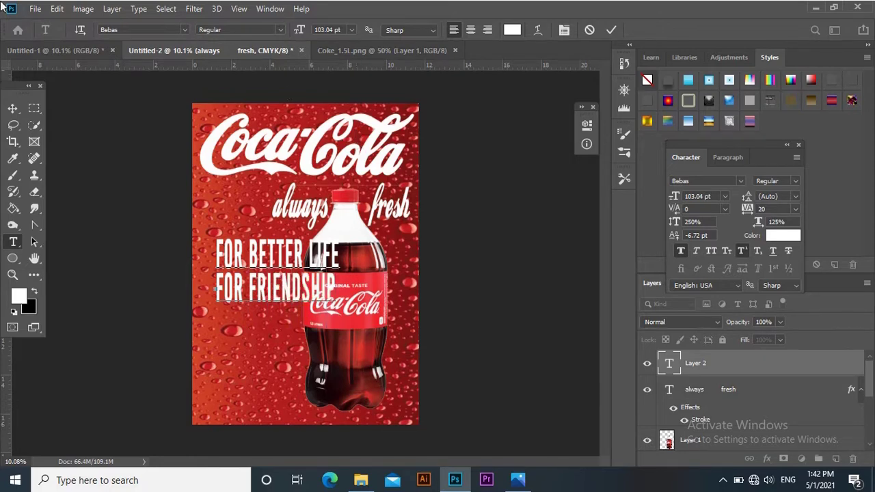
left_click(13, 110)
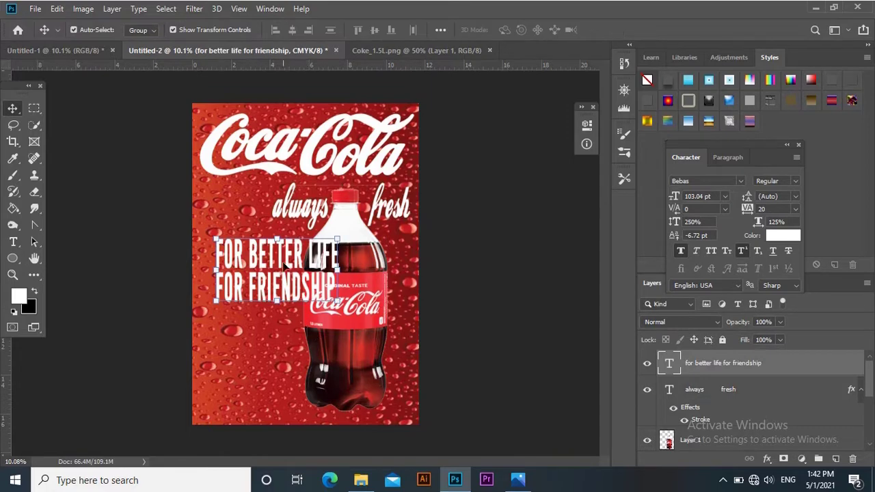
- Reduce the tagline's font size to 82.04 pt and place it left of the bottle, beside the label
left_click_drag(271, 257, 256, 260)
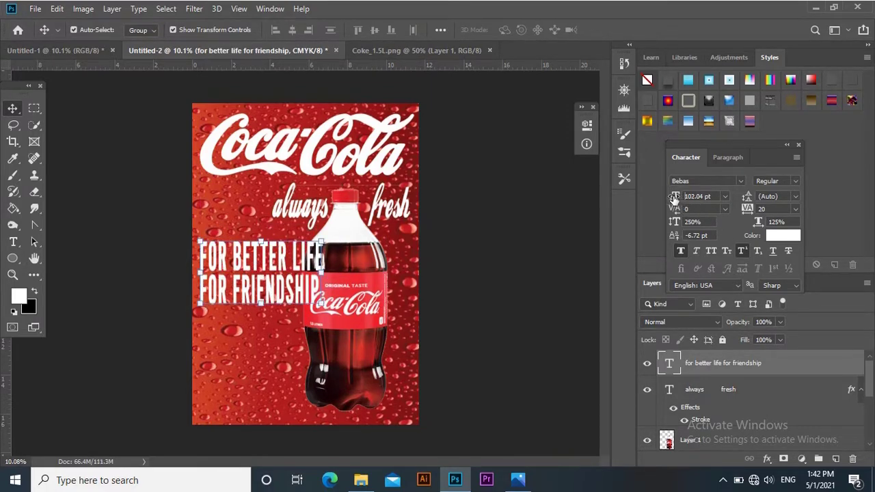
left_click_drag(675, 198, 663, 197)
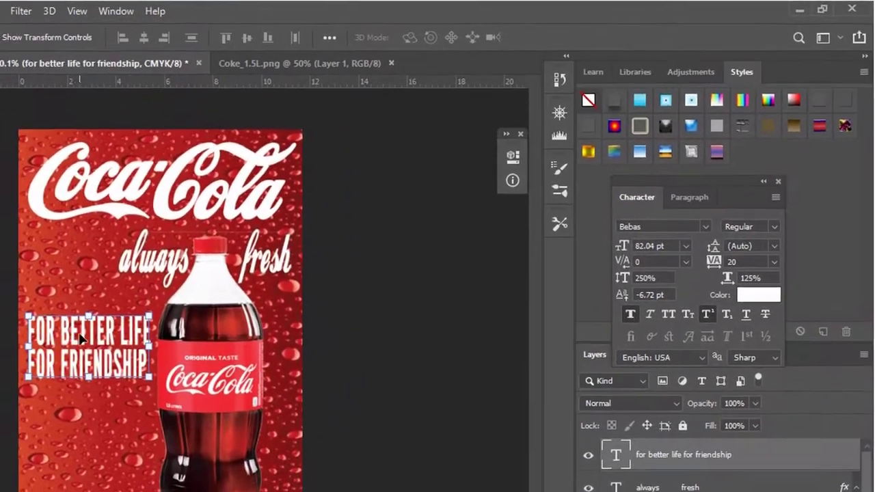
left_click_drag(235, 267, 237, 289)
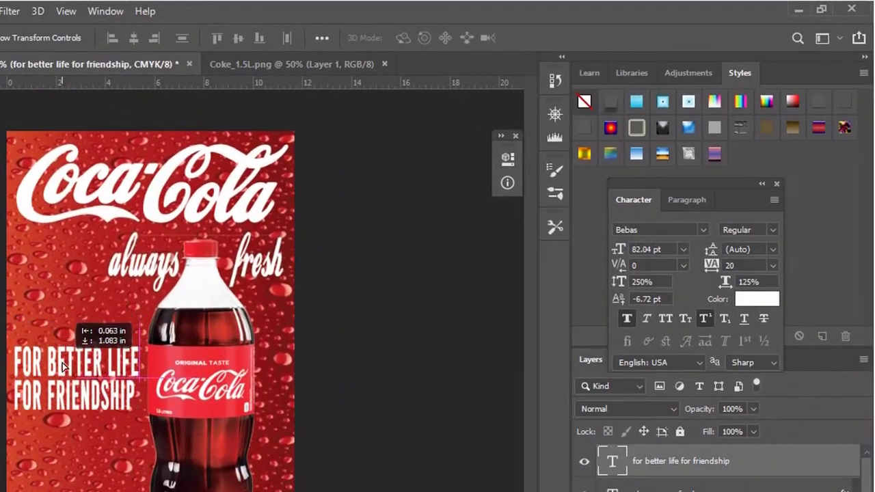
left_click_drag(62, 367, 63, 366)
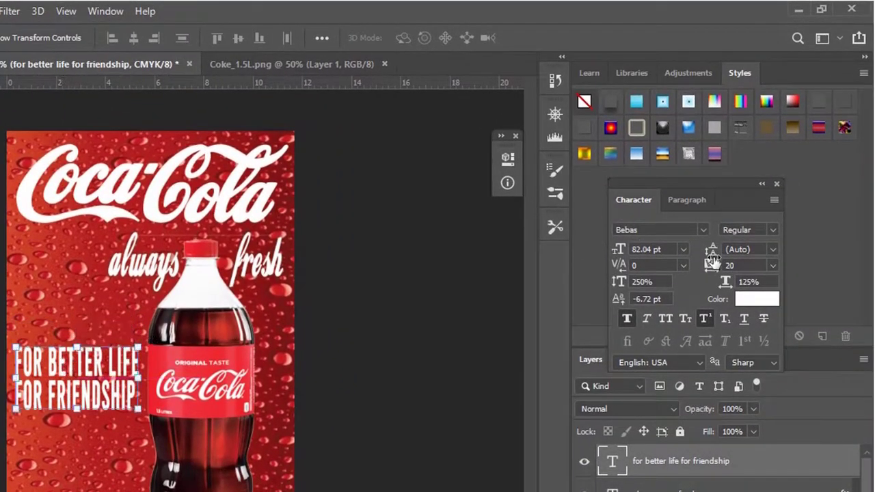
- Set the tagline's vertical scale to 237% and its leading to 109.64 pt
left_click_drag(620, 281, 607, 281)
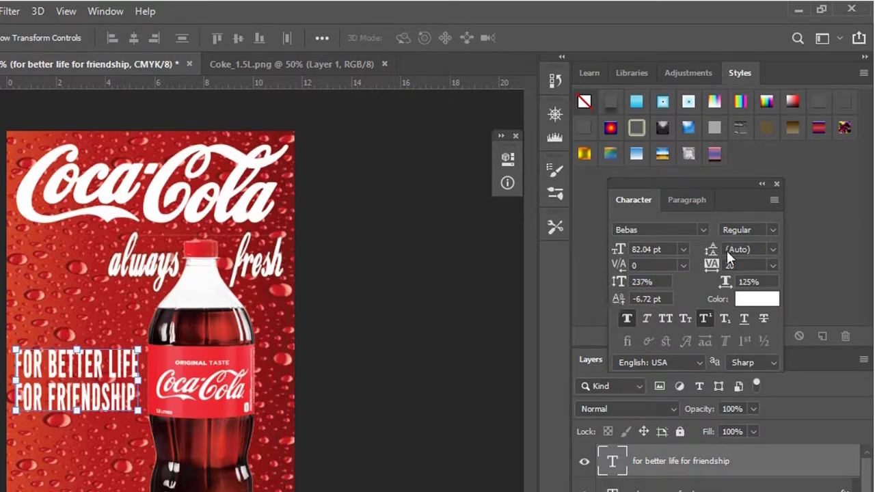
mouse_move(715, 249)
left_mouse_down()
mouse_move(707, 249)
mouse_move(715, 249)
left_mouse_up()
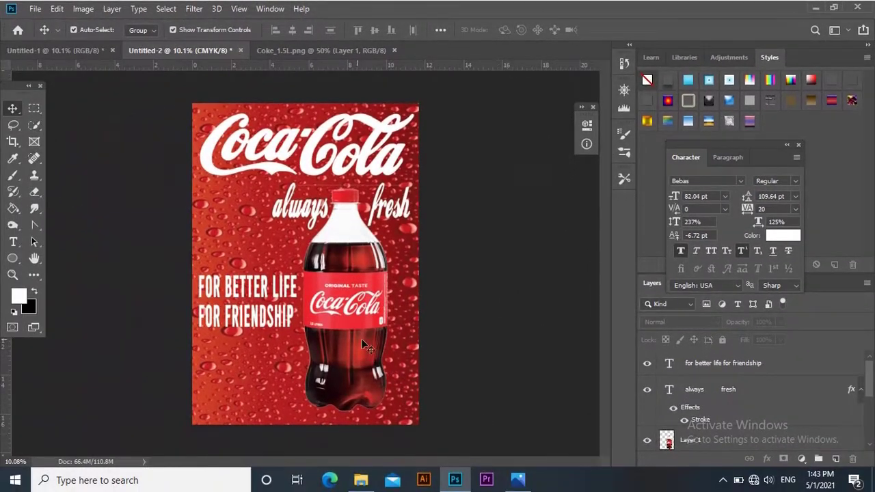
left_click(251, 300)
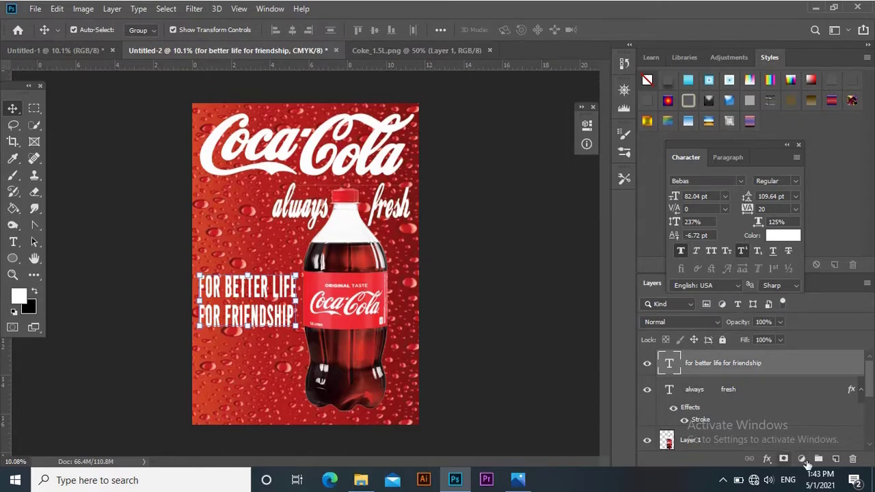
left_click(766, 459)
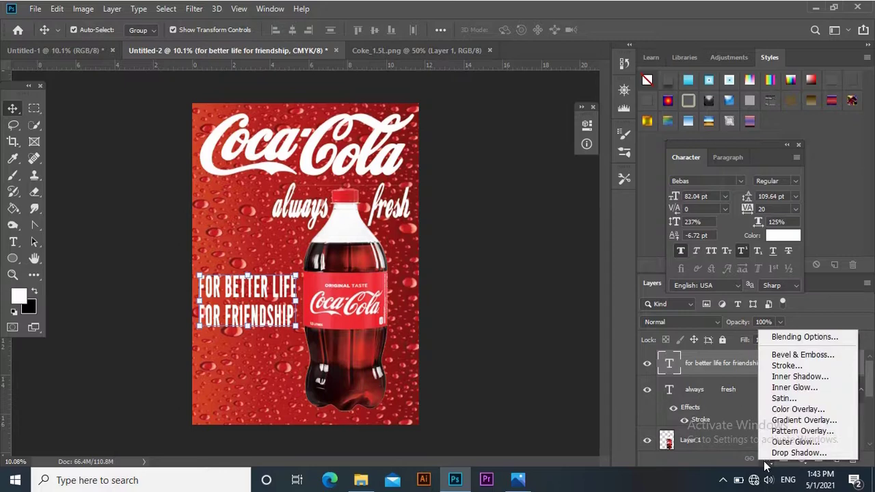
left_click(789, 367)
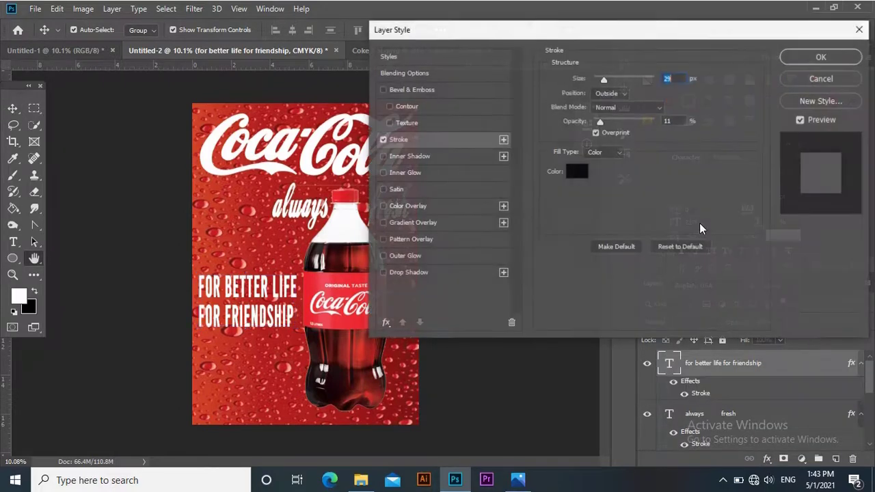
left_click(577, 173)
left_click_drag(498, 269, 448, 247)
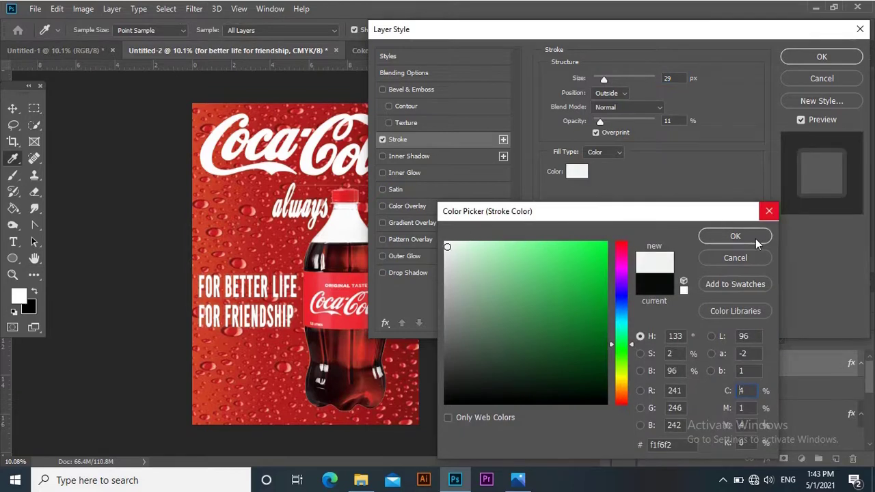
left_click(755, 239)
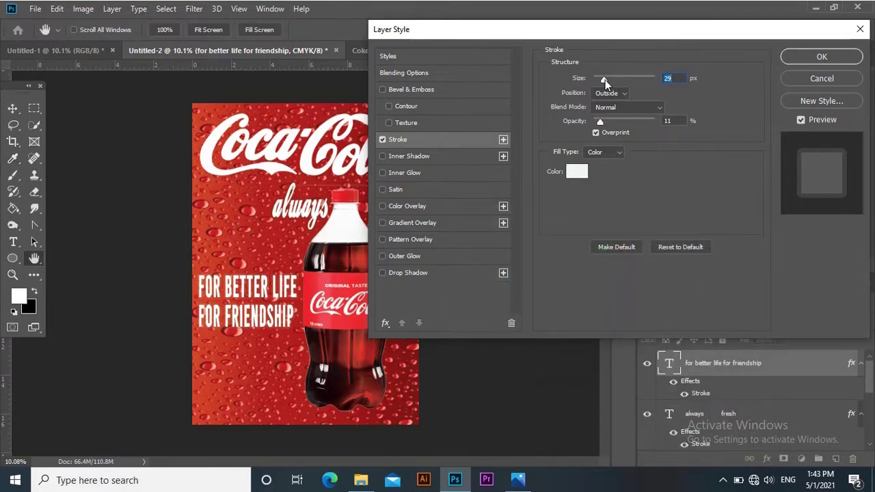
left_click_drag(615, 80, 608, 79)
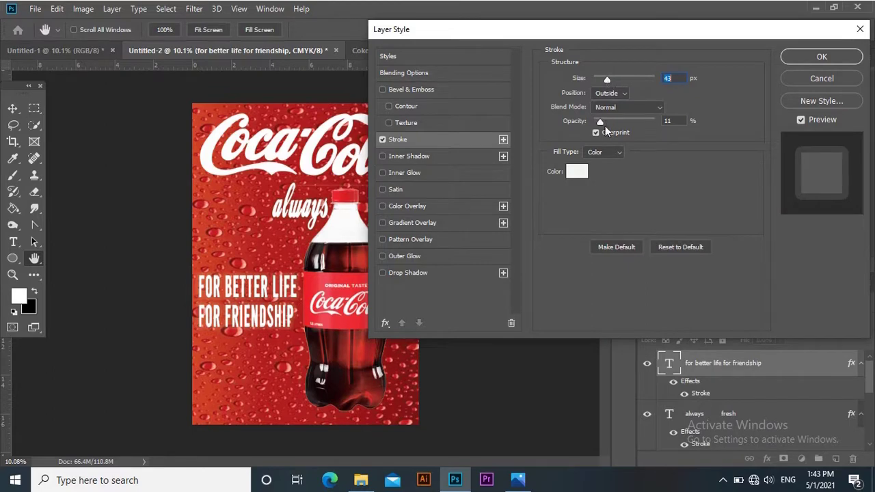
mouse_move(603, 122)
left_mouse_down()
mouse_move(636, 121)
mouse_move(612, 122)
left_mouse_up()
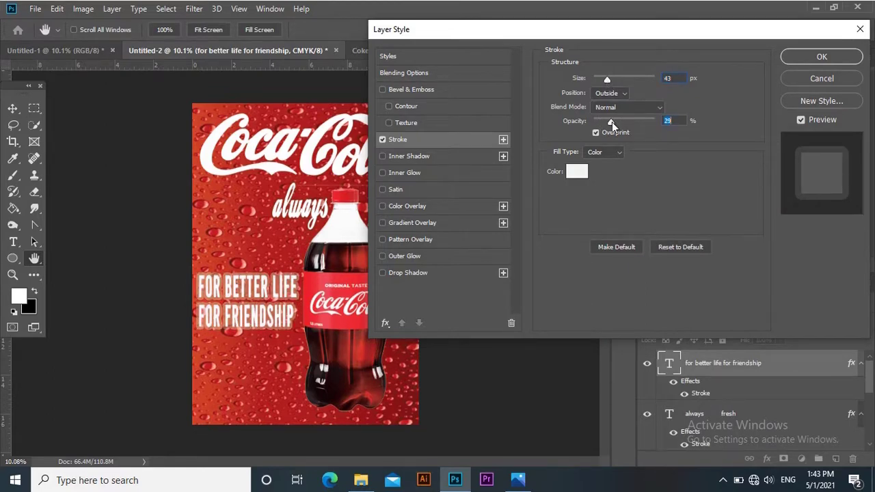
mouse_move(606, 81)
left_mouse_down()
mouse_move(621, 80)
mouse_move(609, 82)
left_mouse_up()
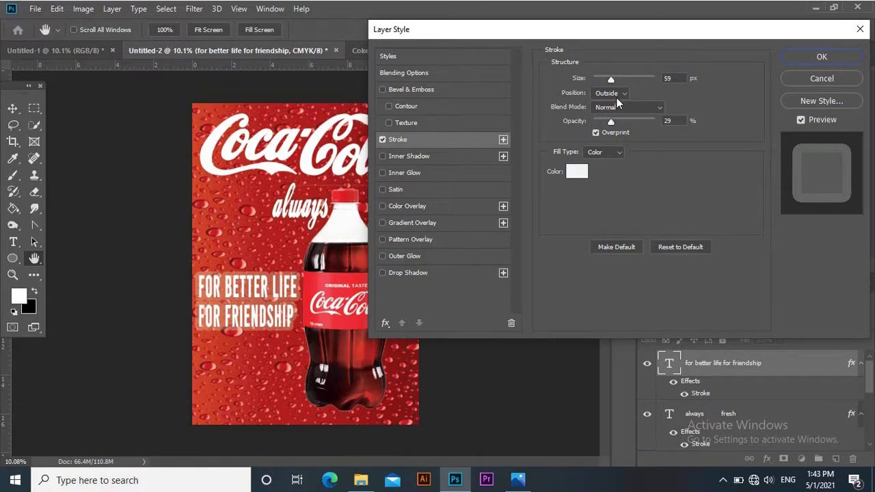
left_click_drag(610, 123, 596, 124)
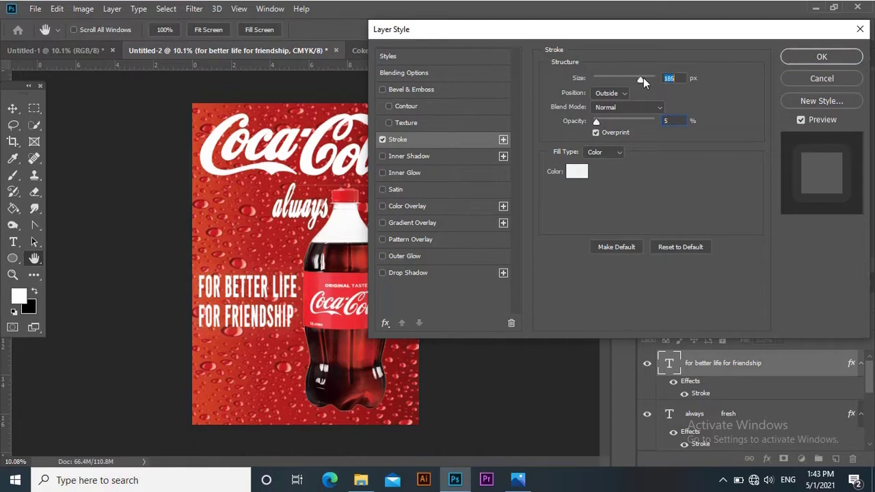
left_click_drag(644, 79, 651, 80)
mouse_move(600, 122)
left_mouse_down()
mouse_move(628, 118)
mouse_move(611, 120)
left_mouse_up()
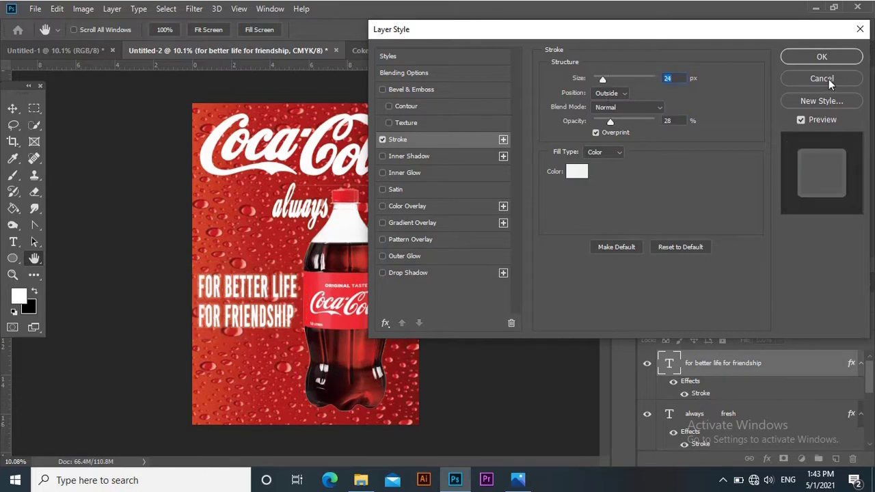
left_click(826, 80)
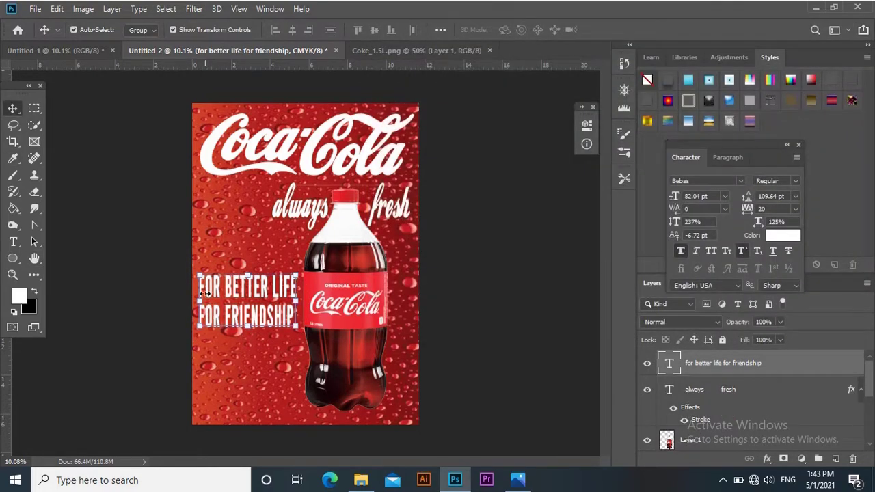
- Change the color of both tagline lines to bright red f60707 and commit the text
left_click(13, 241)
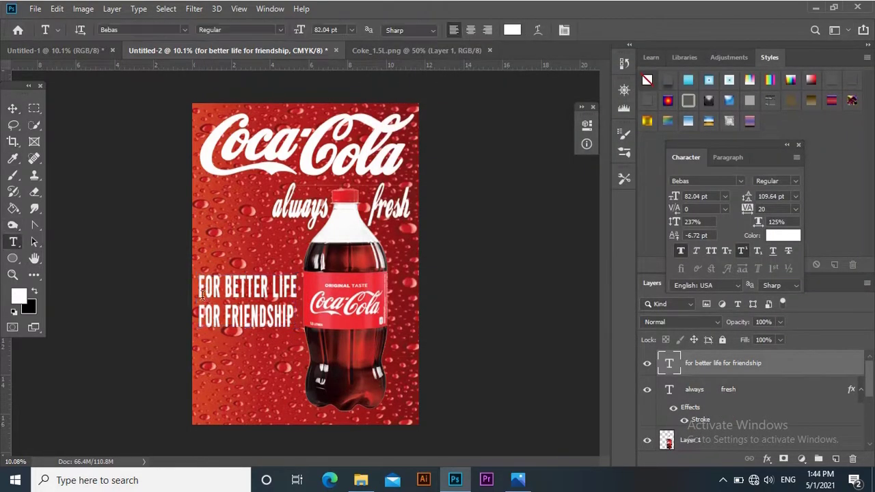
left_click_drag(200, 281, 302, 345)
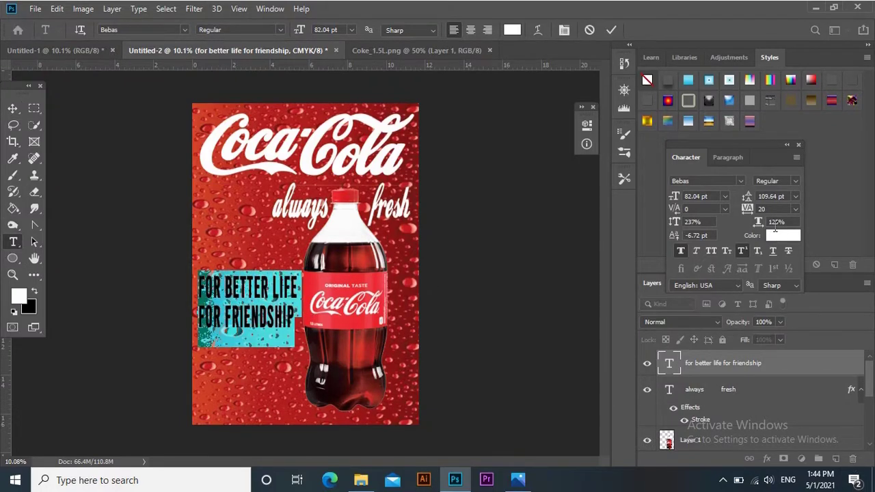
left_click(780, 236)
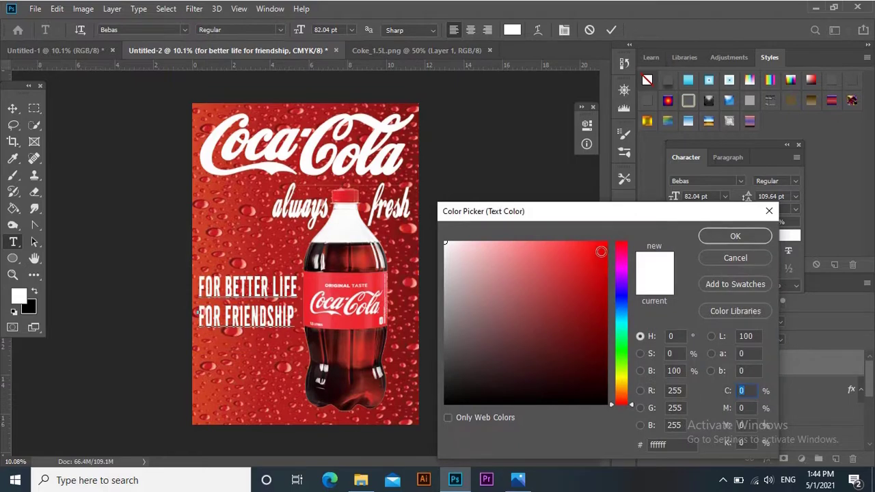
left_click(603, 246)
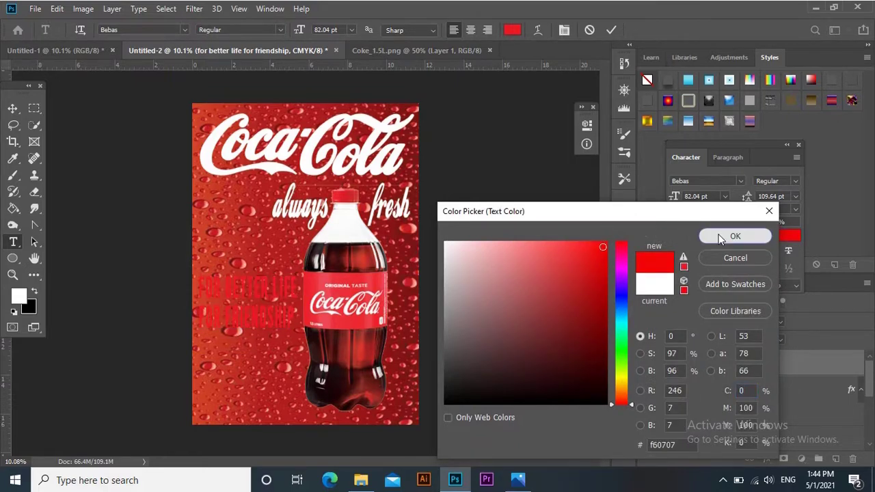
left_click(724, 236)
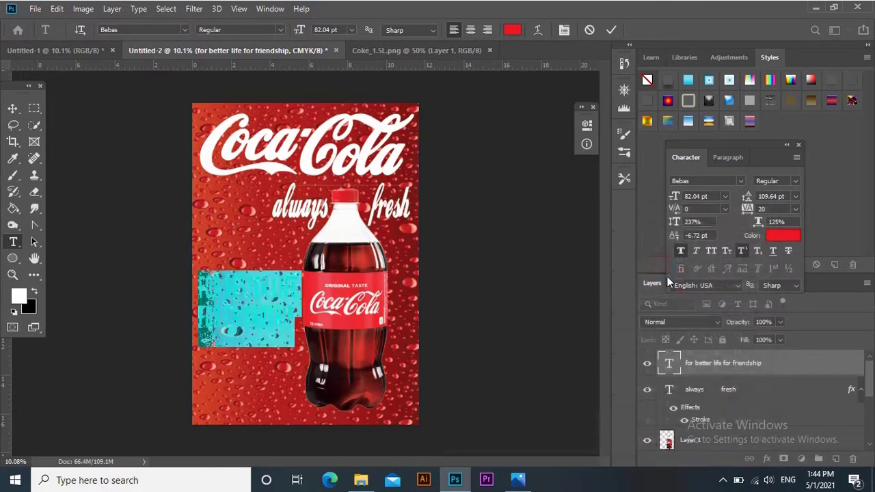
left_click(478, 378)
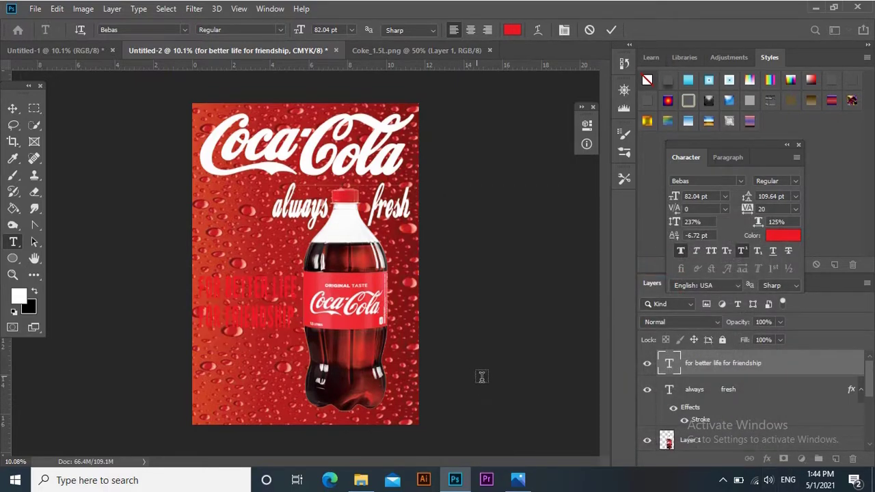
left_click(13, 109)
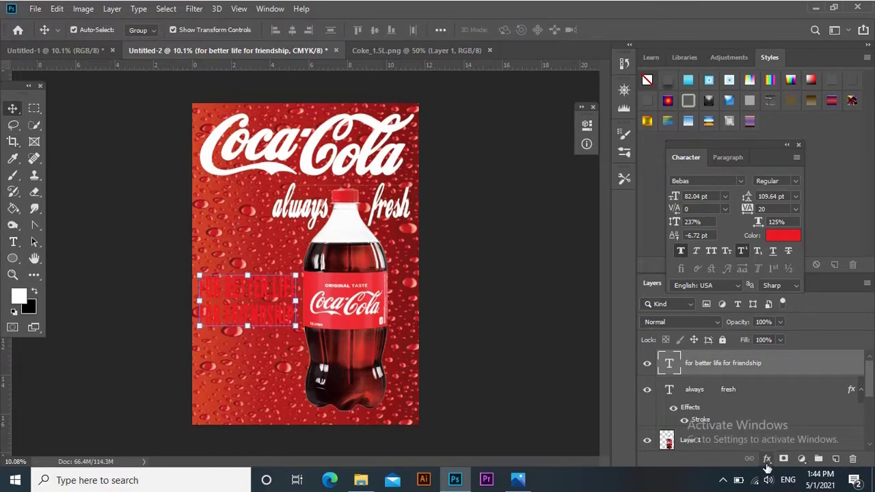
- Add an outside stroke to the tagline in off-white f5f9f6, 46 px wide at 100% opacity
left_click(766, 462)
left_click(788, 369)
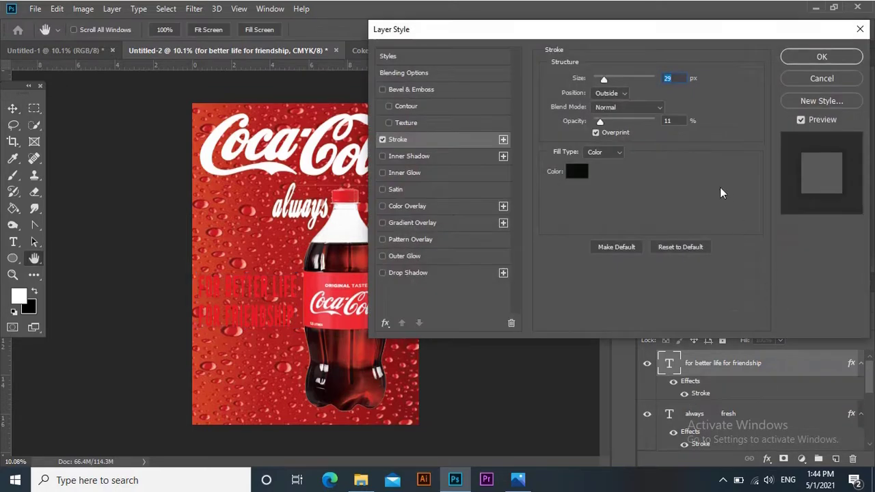
left_click(577, 171)
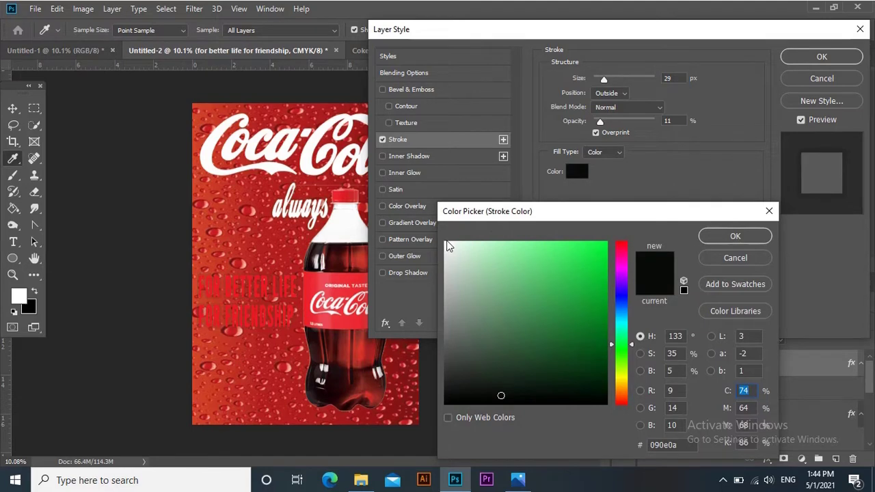
left_click(447, 245)
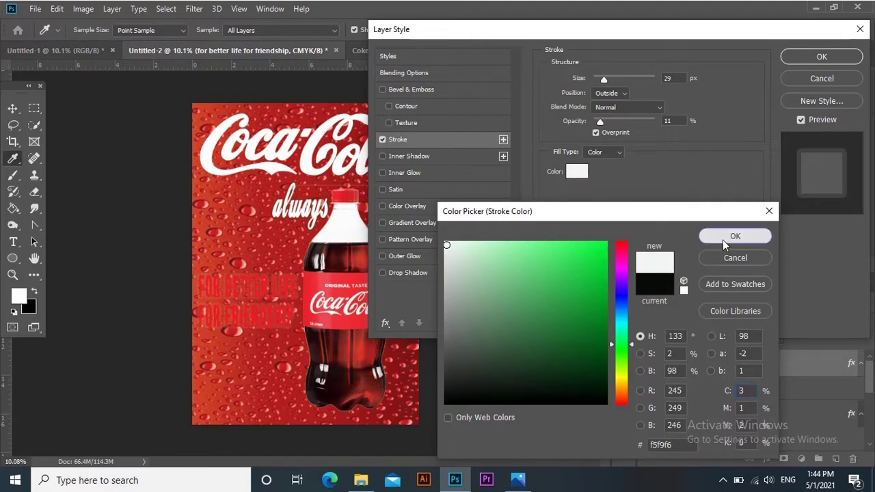
left_click(723, 240)
left_click_drag(601, 123, 653, 121)
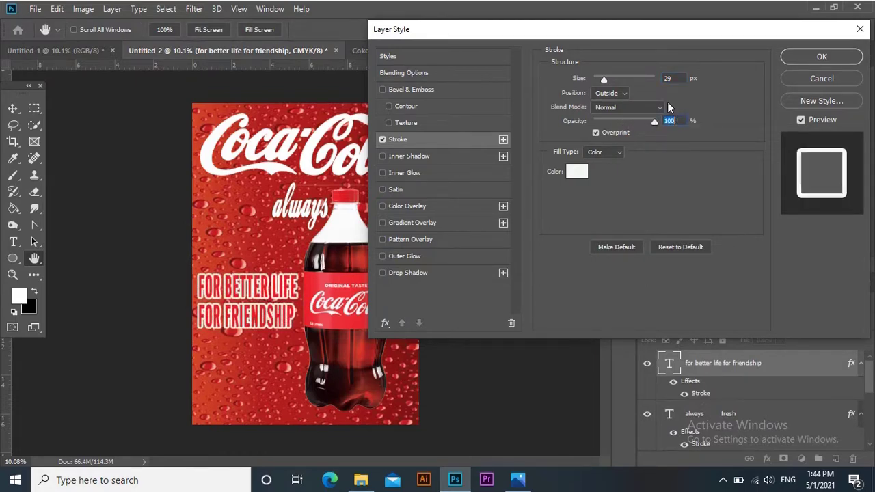
left_click_drag(601, 80, 608, 80)
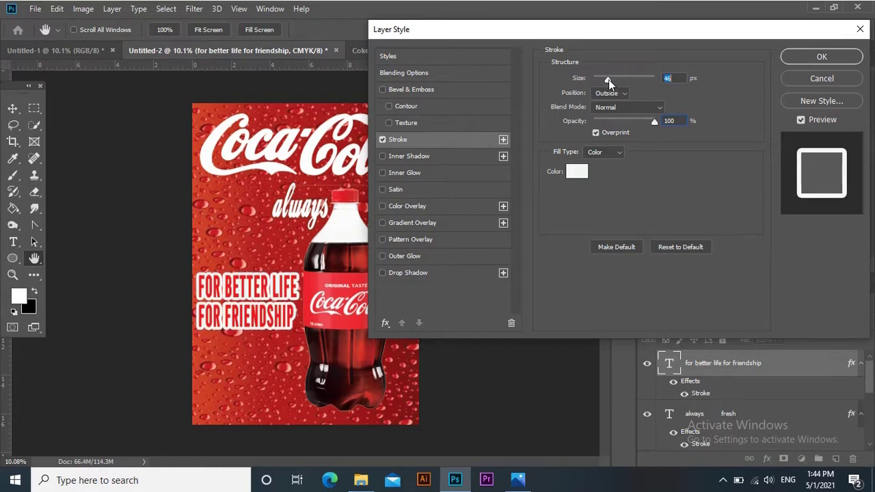
left_click(823, 56)
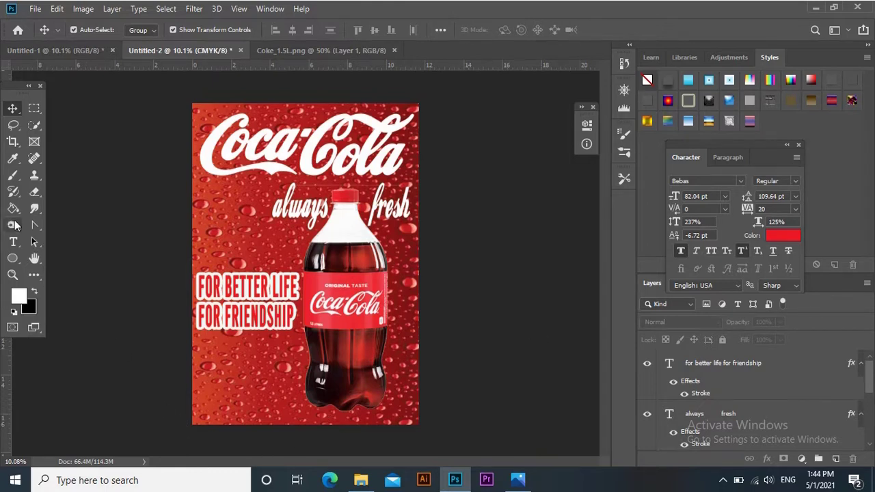
- Add a new text layer reading "FOR ALL" below the tagline, in the same red Bebas lettering
left_click(13, 242)
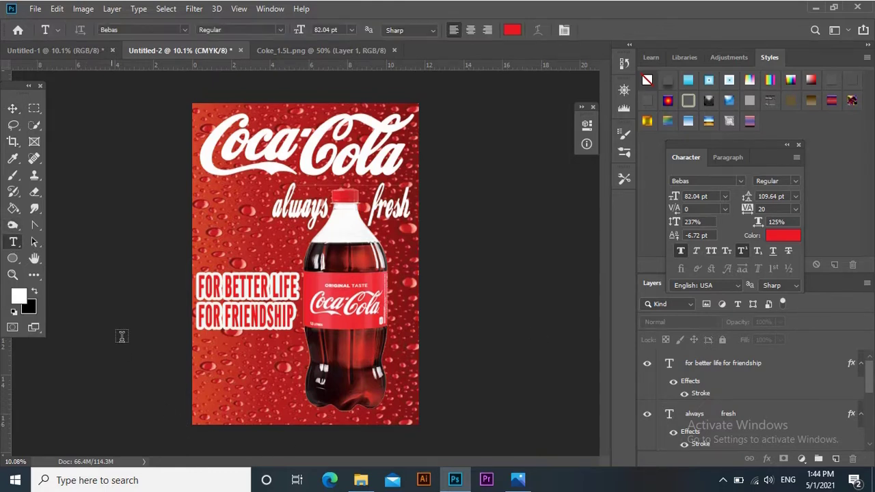
left_click(213, 371)
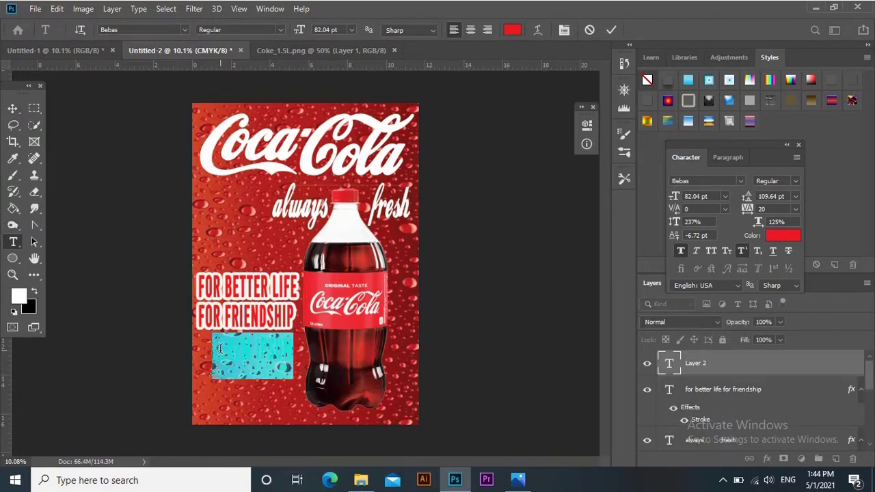
type("f")
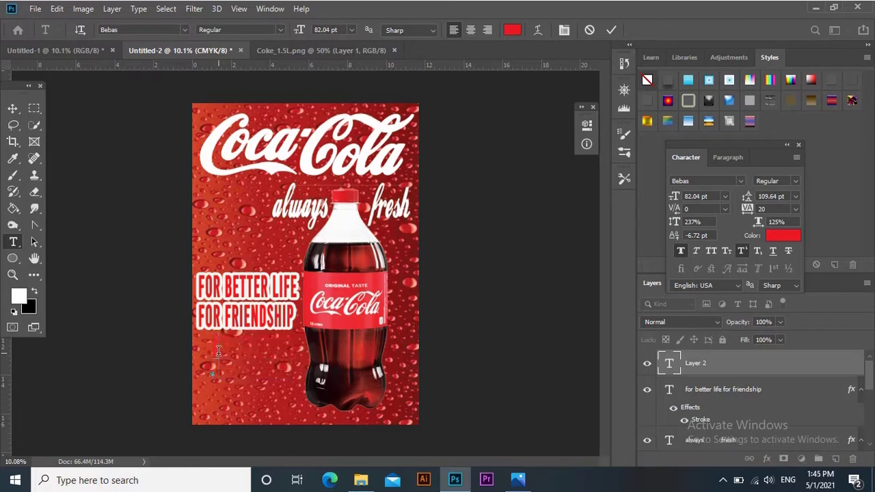
type("or")
type(" you")
left_click(12, 108)
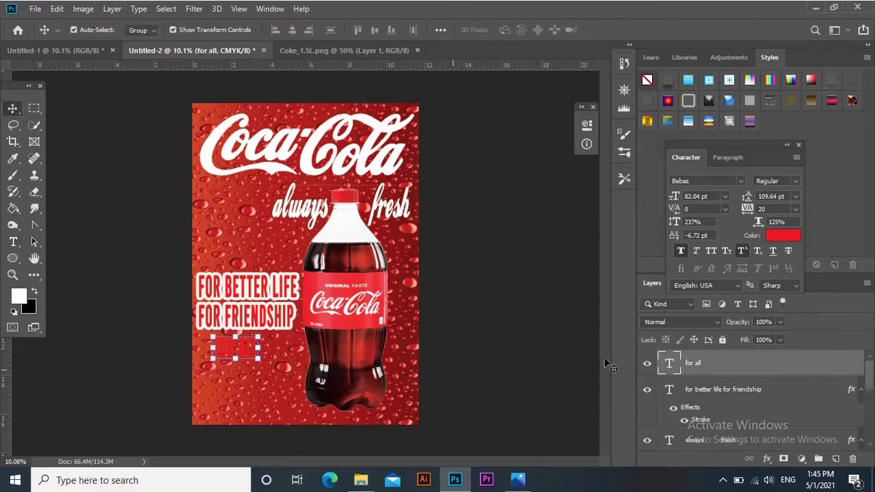
- Apply an off-white outside stroke of 46 px at 100% opacity to the "FOR ALL" text
left_click(767, 459)
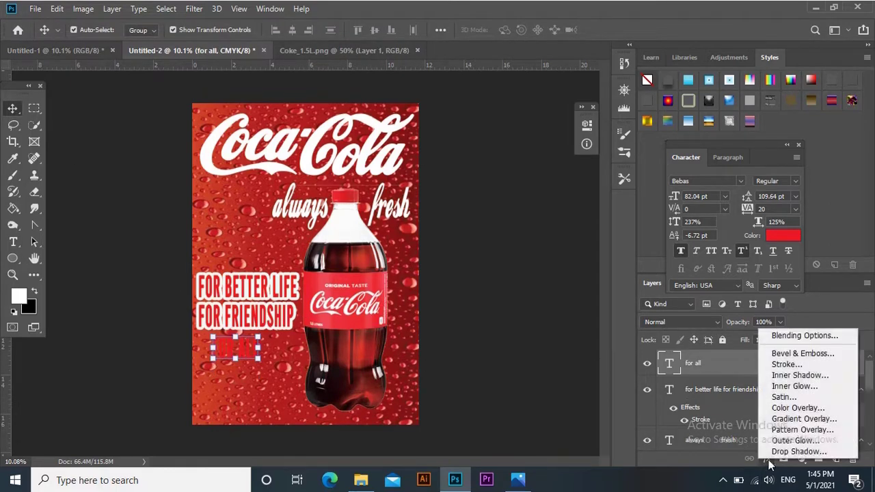
left_click(791, 365)
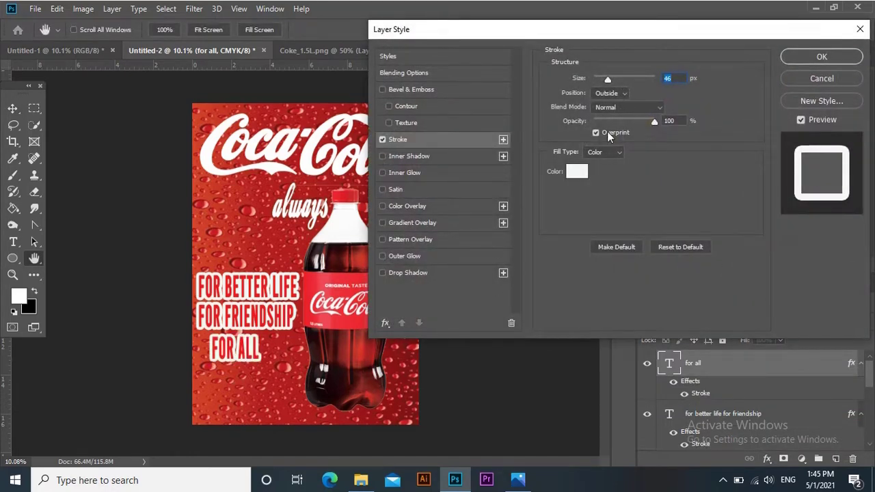
left_click(803, 54)
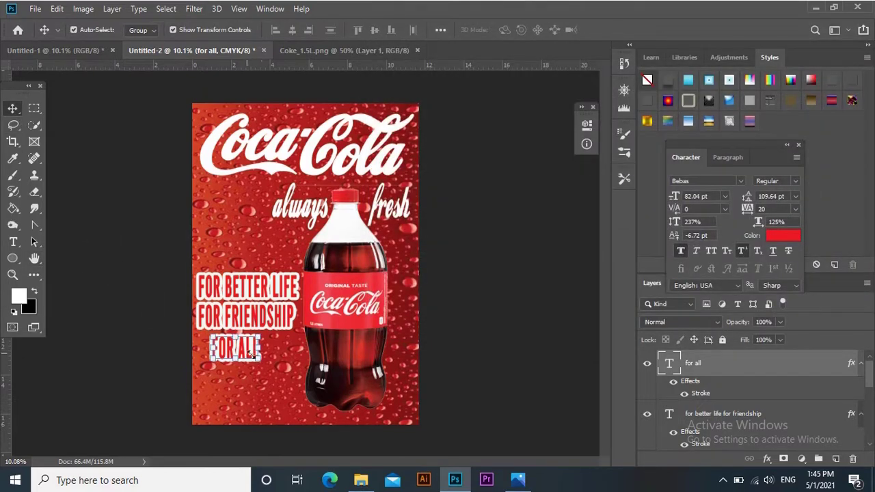
- Enlarge the "FOR ALL" text to 155.04 pt and place it below the tagline, beside the lower half of the bottle
left_click_drag(233, 352, 234, 393)
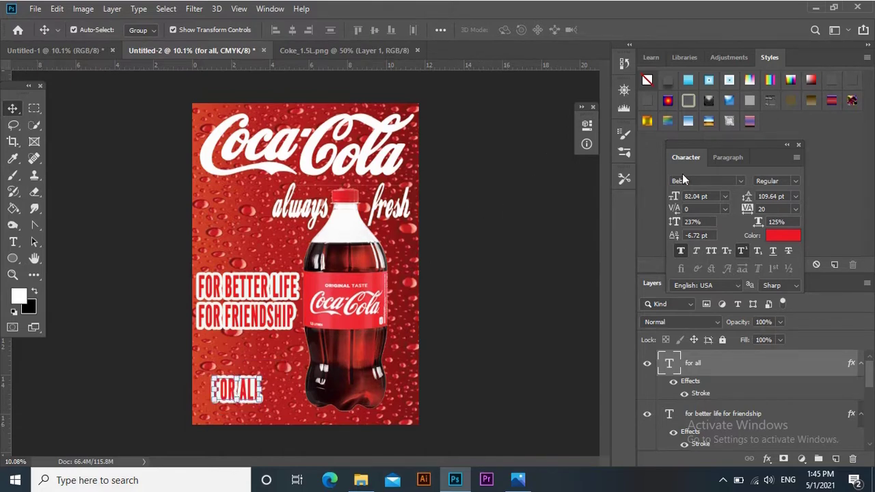
left_click(675, 197)
left_click_drag(685, 197, 723, 195)
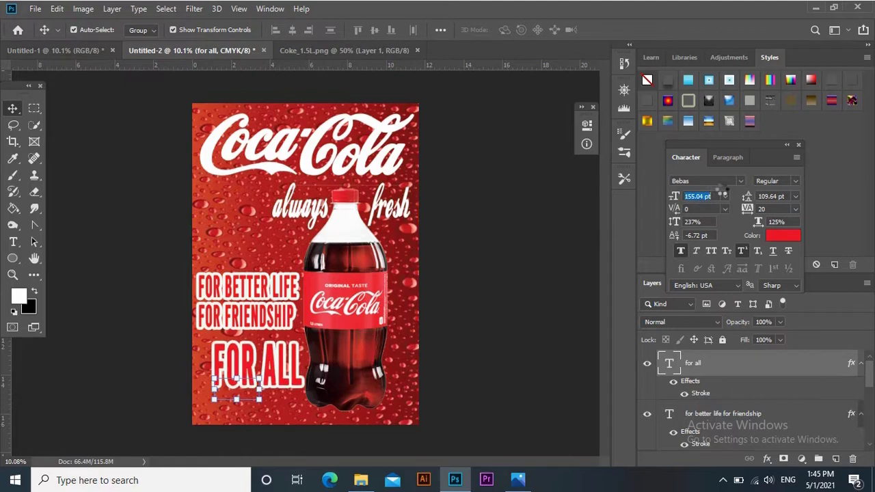
left_click(516, 263)
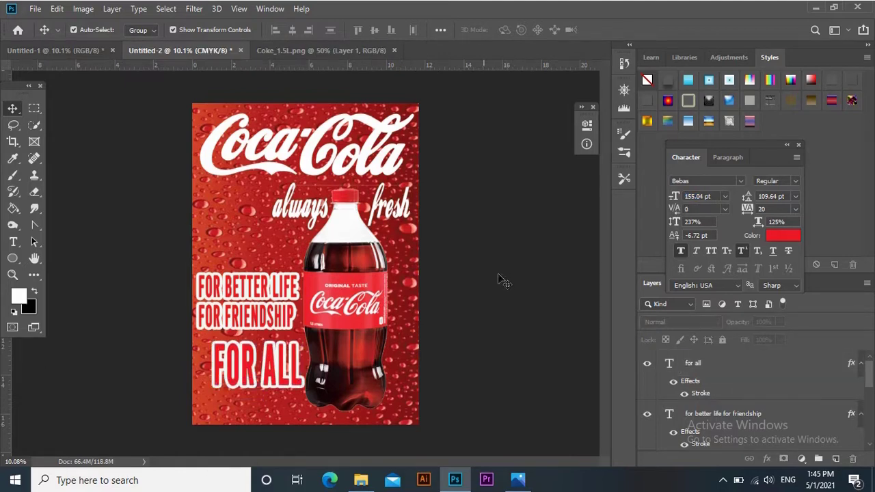
left_click_drag(246, 373, 238, 378)
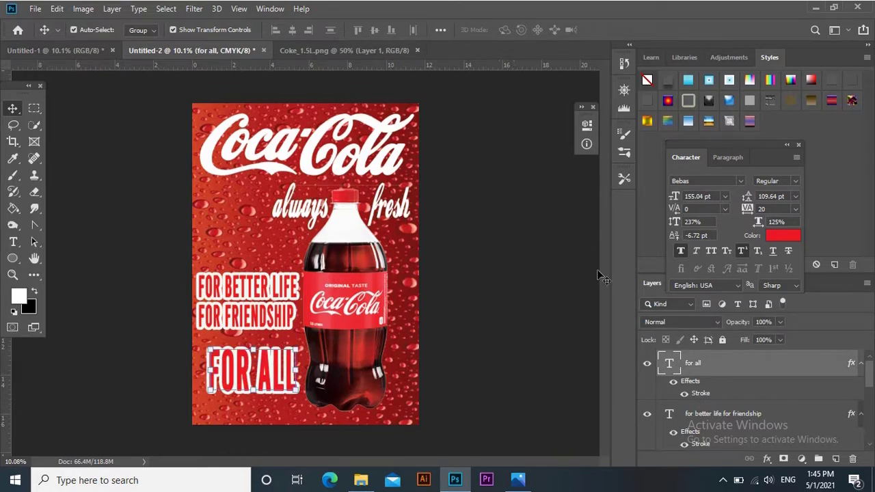
- Narrow the Coke bottle slightly to 97.63% width, keeping its height at 100%
left_click(349, 299)
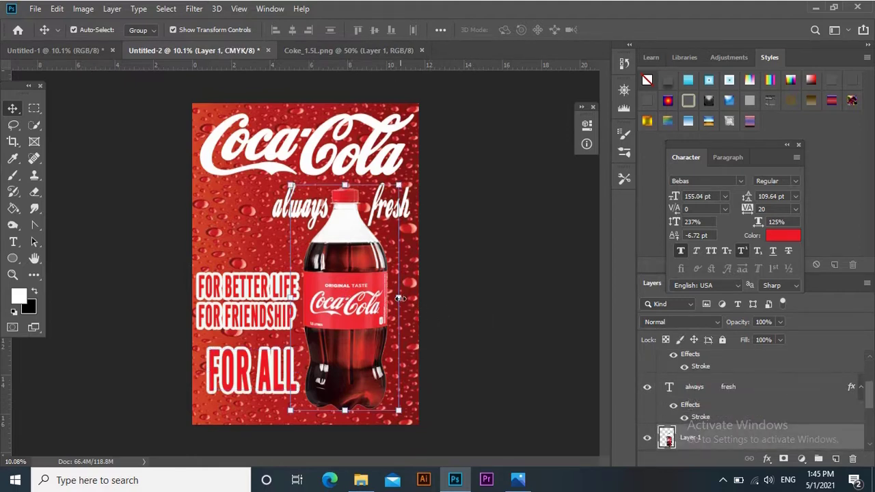
left_click_drag(399, 298, 396, 297)
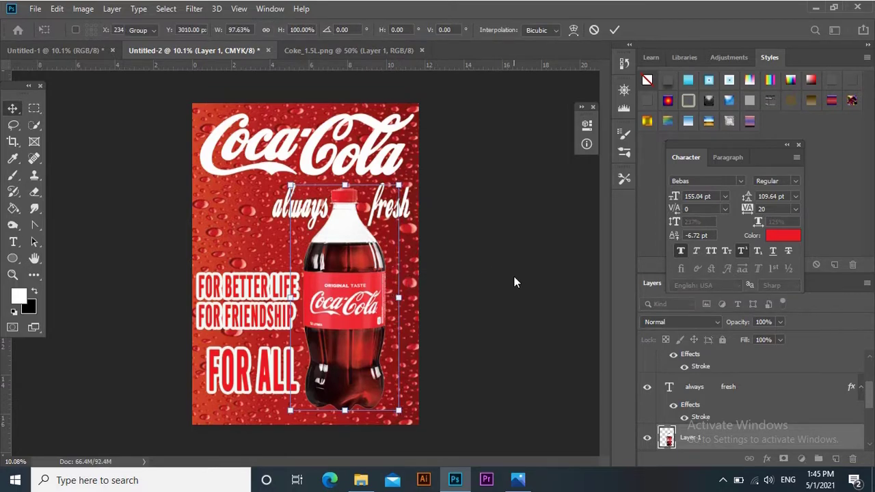
key("Return")
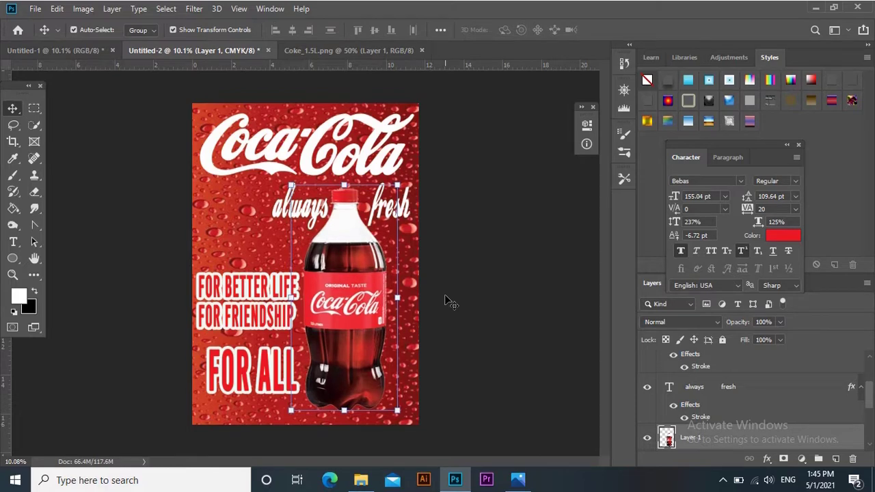
left_click(518, 293)
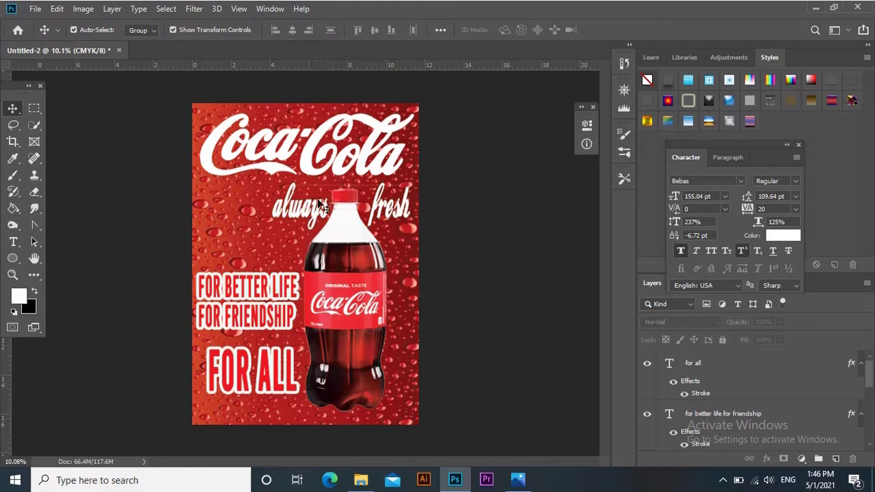
- Stretch the Coke bottle downward to 105.81% height so its base reaches the poster's bottom edge
left_click(316, 212)
left_click(514, 267)
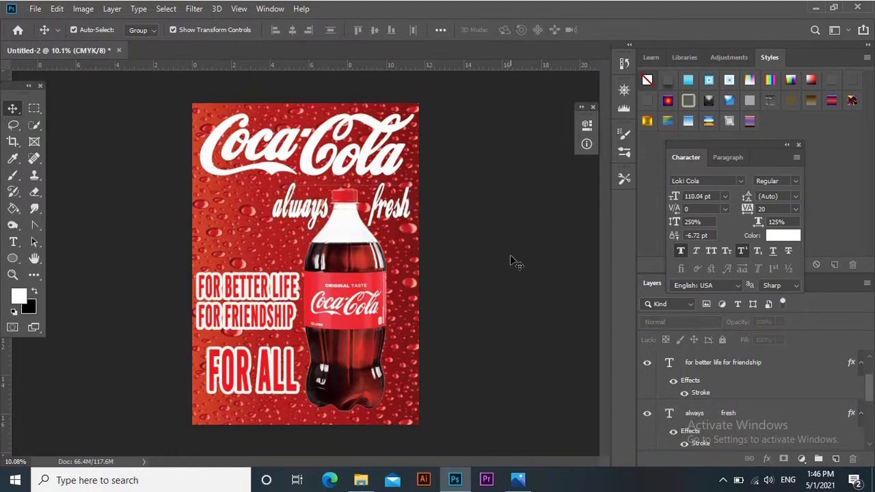
left_click(373, 277)
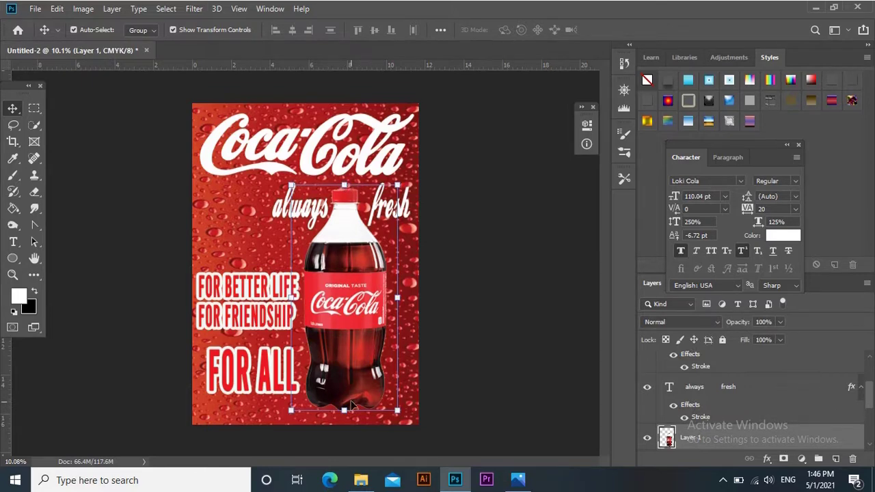
left_click_drag(345, 411, 344, 424)
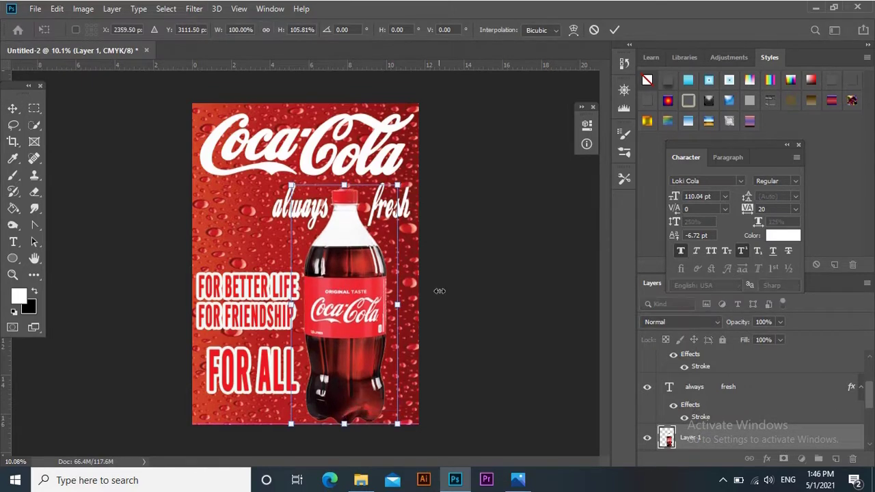
key("Return")
left_click(522, 212)
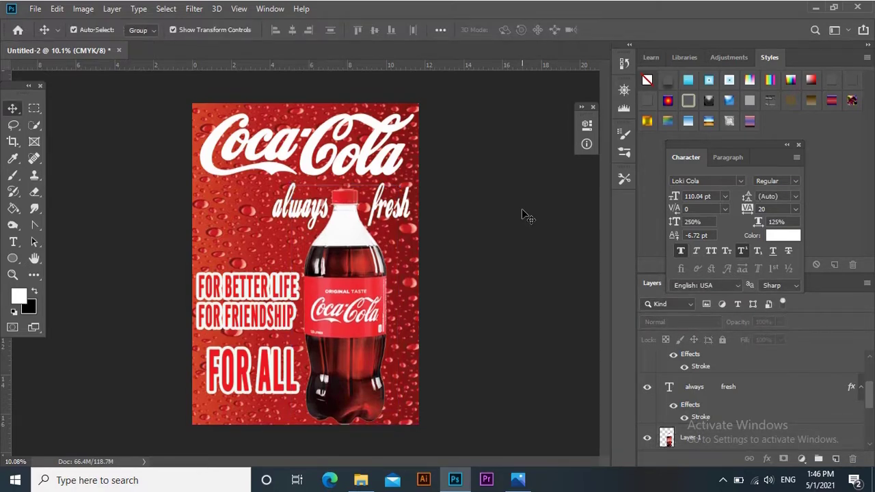
- Nudge the Coke bottle up slightly to leave a small gap above the poster's bottom edge
left_click(360, 270)
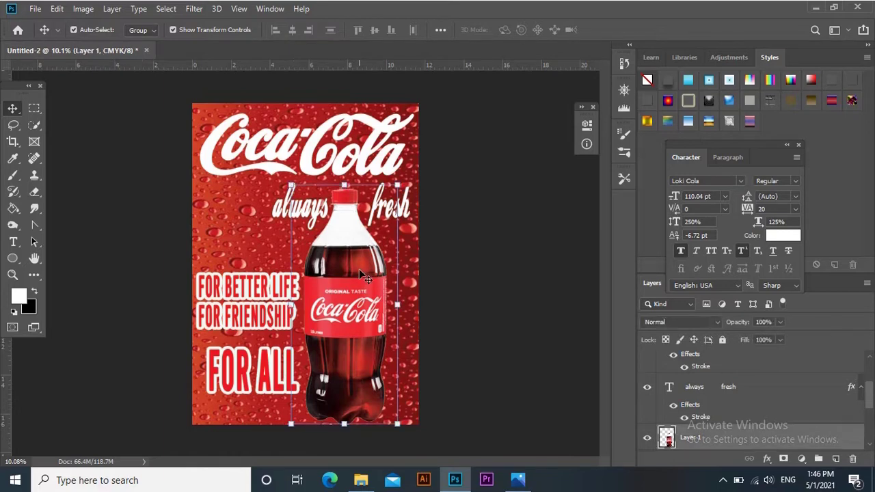
key("Up")
key("Up")
key("Up")
key("Up")
key("Up")
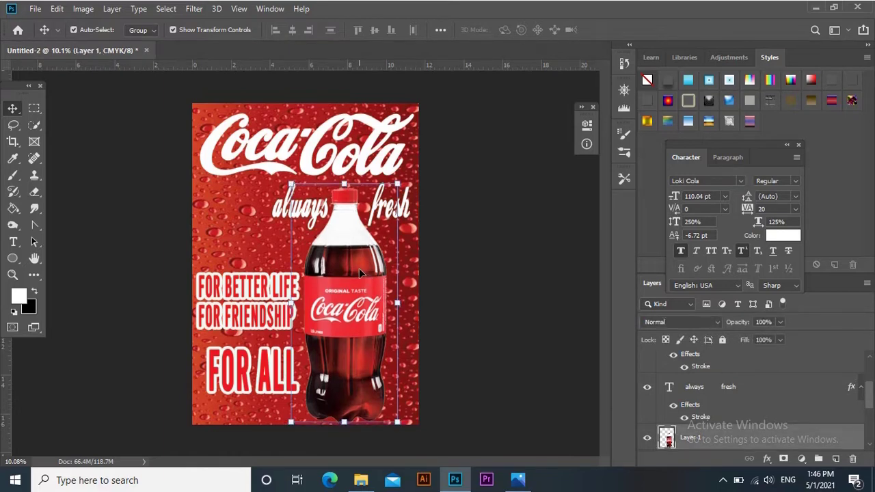
key("Up")
key("Up")
left_click(551, 305)
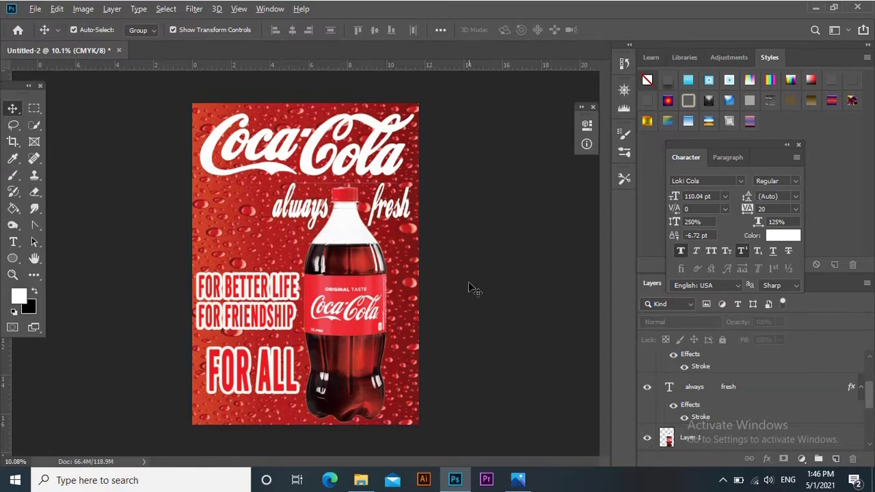
scroll(469, 288, "up", 3)
scroll(470, 286, "down", 3)
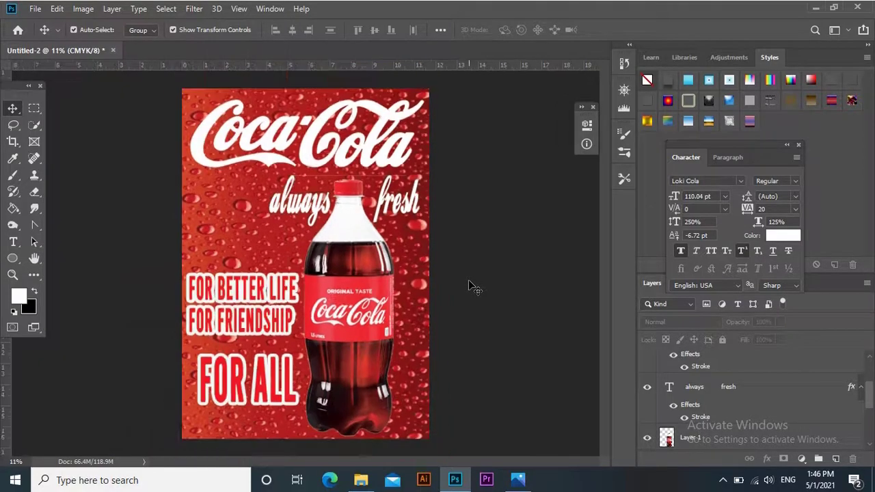
- Merge all visible layers of the poster into a single background layer
left_click(346, 226)
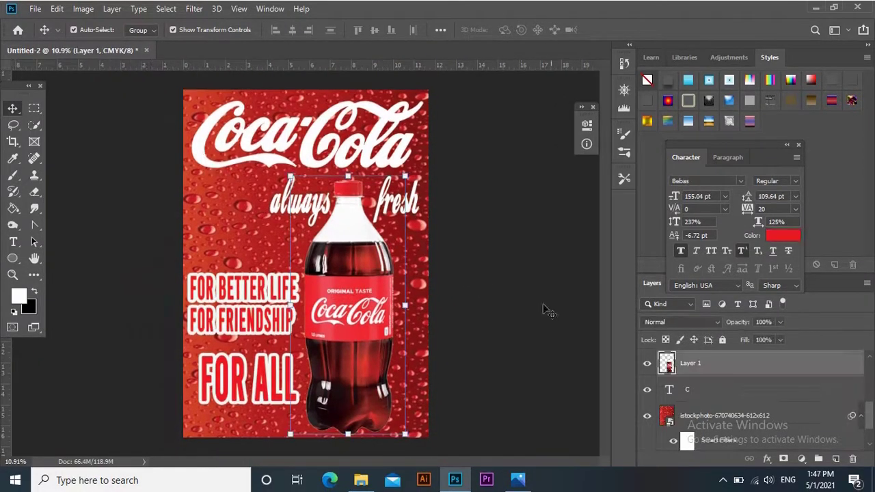
left_click(866, 285)
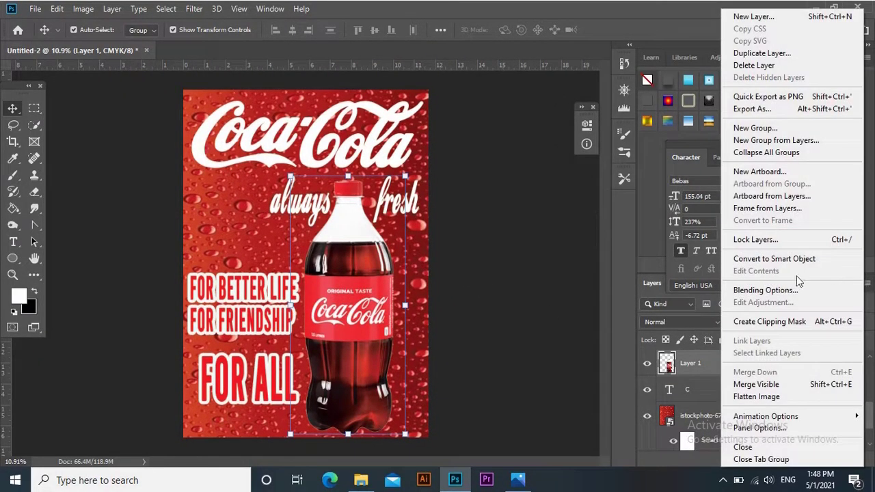
left_click(750, 385)
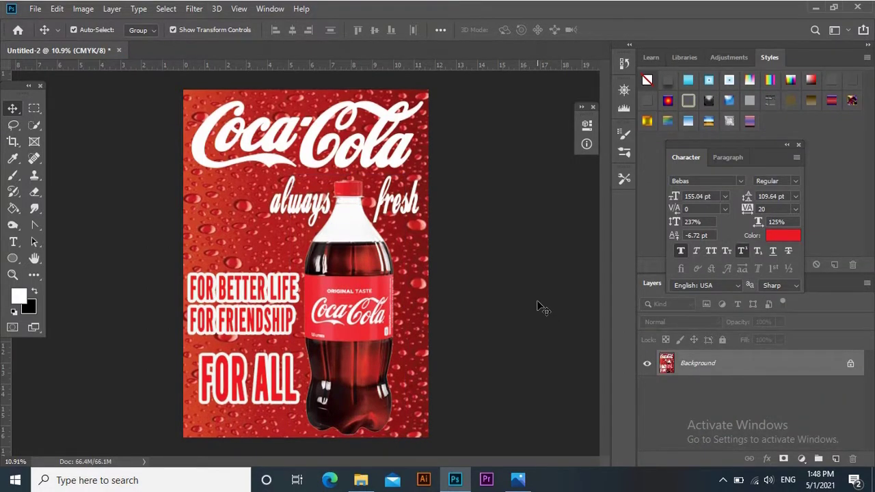
- Begin saving the poster as a new file and name it COCA COLA POSTURE
left_click(36, 9)
left_click(54, 152)
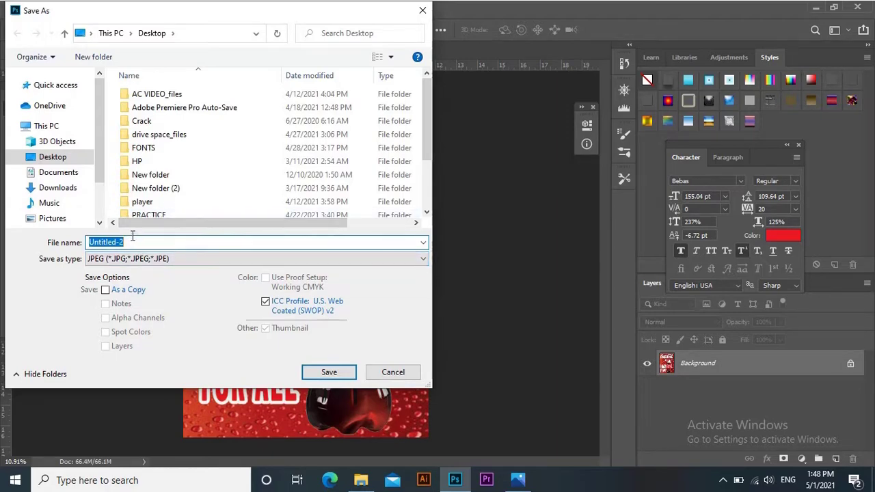
type("c")
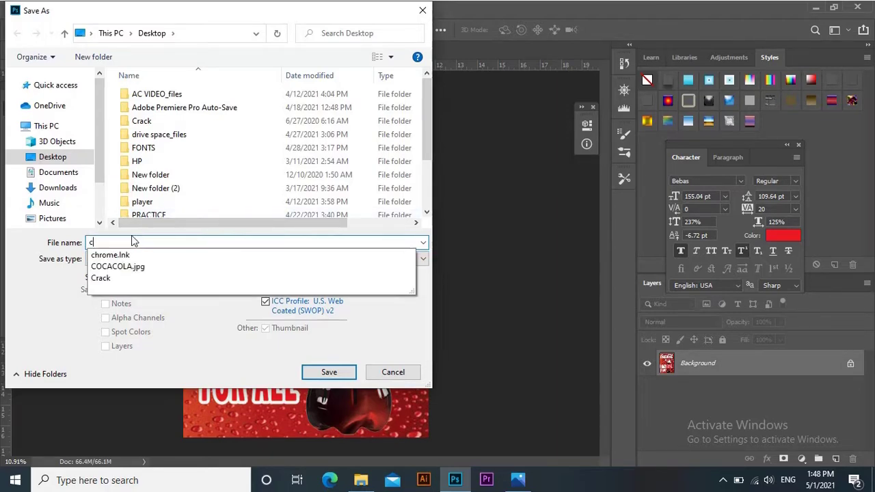
key("BackSpace")
type("C")
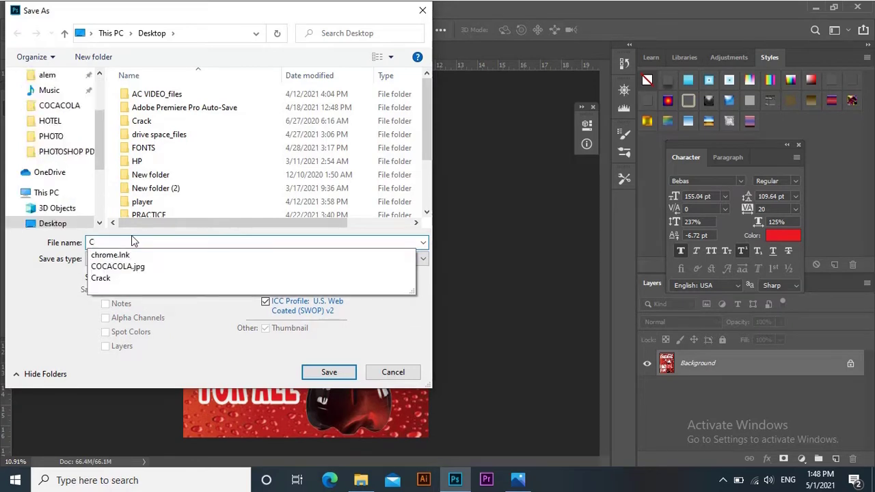
type("OCA ")
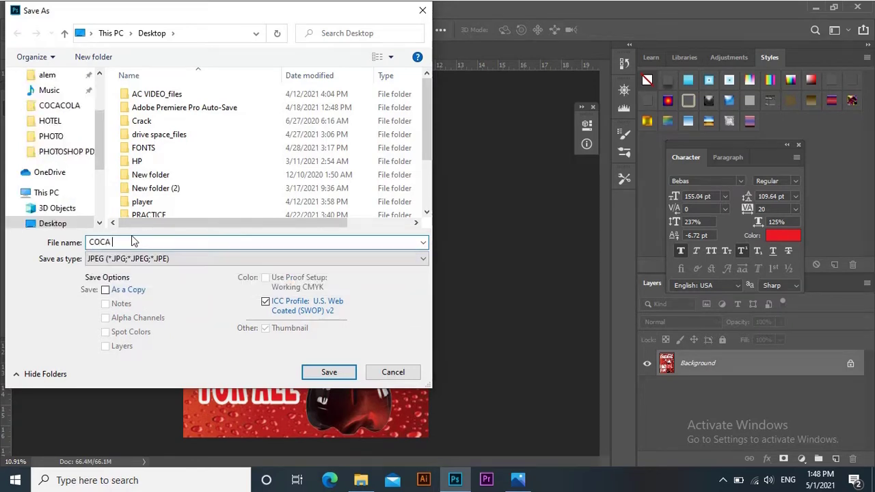
type("COLA")
type("POSTURE")
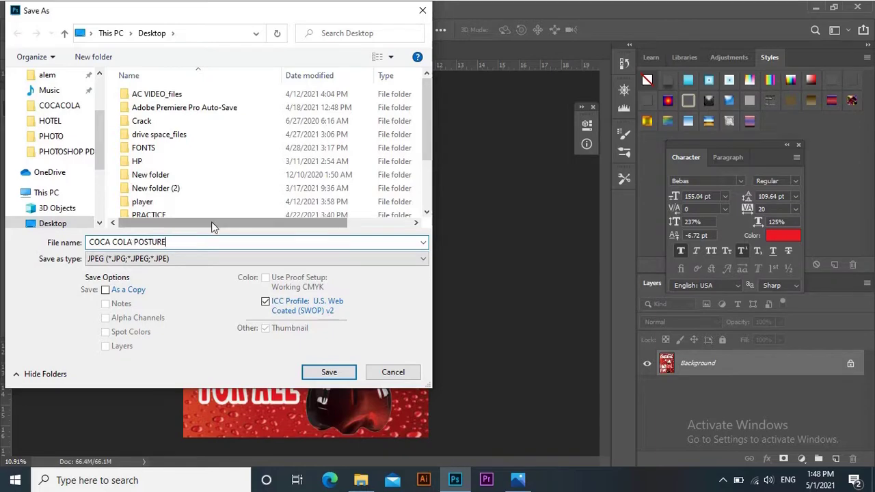
- Choose JPEG as the file type and save the poster to the Desktop
left_click(215, 254)
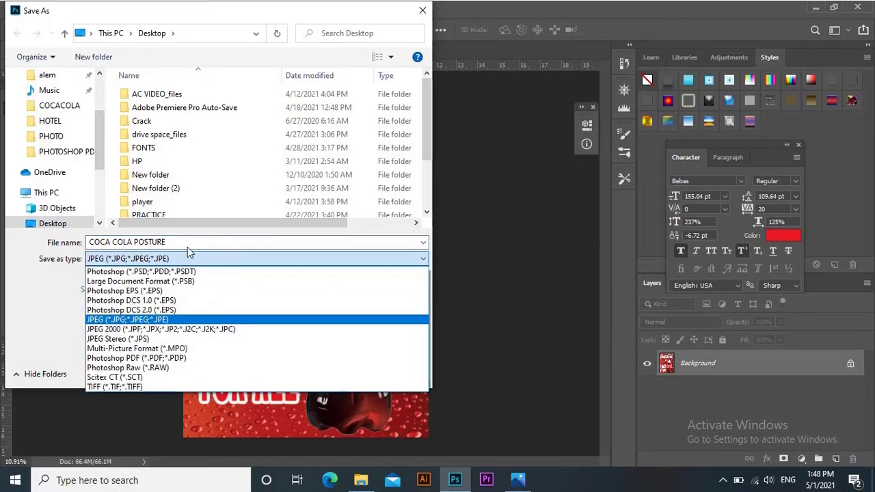
left_click(241, 320)
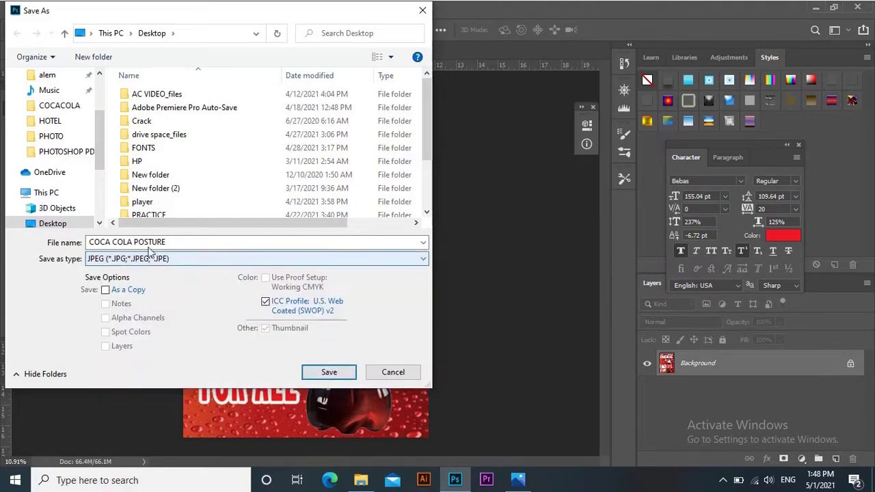
scroll(51, 134, "up", 4)
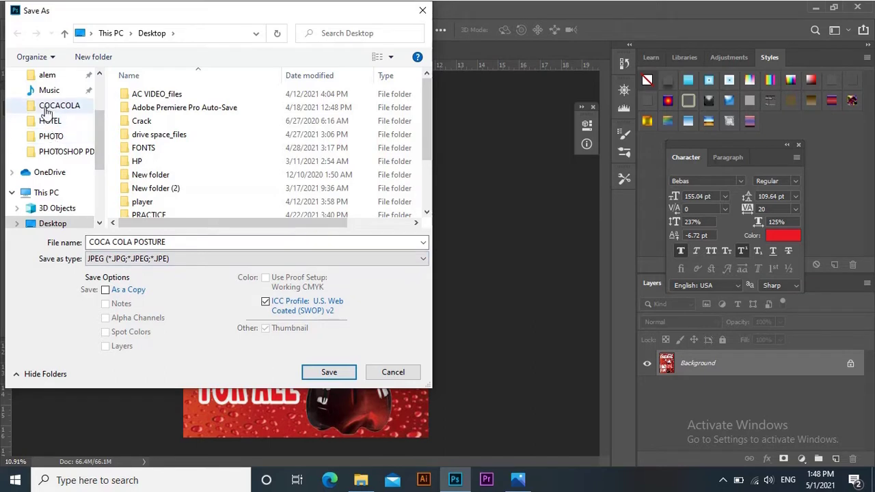
left_click(48, 102)
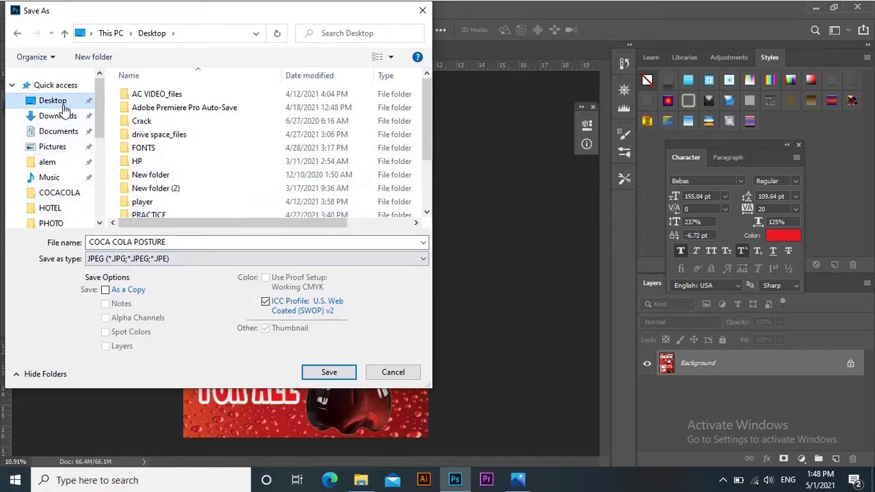
left_click(348, 375)
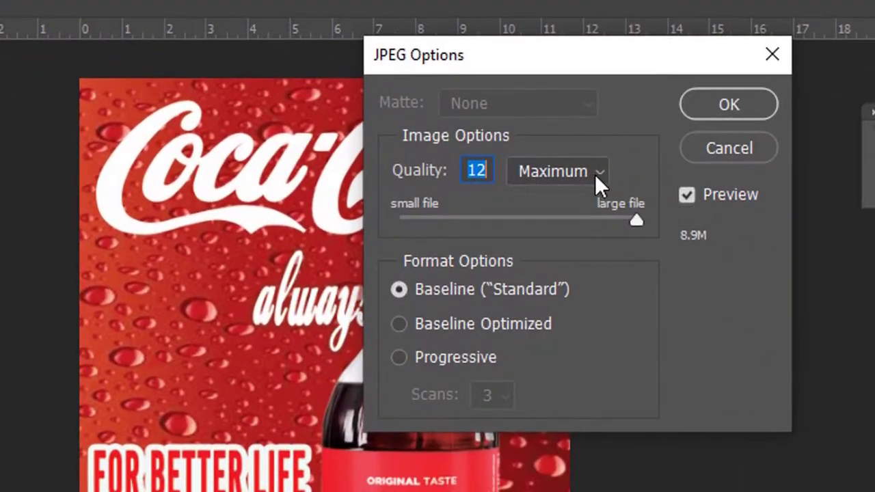
- Set the JPEG quality to 12 (Maximum) with the Baseline ("Standard") format and confirm the export
left_click(595, 174)
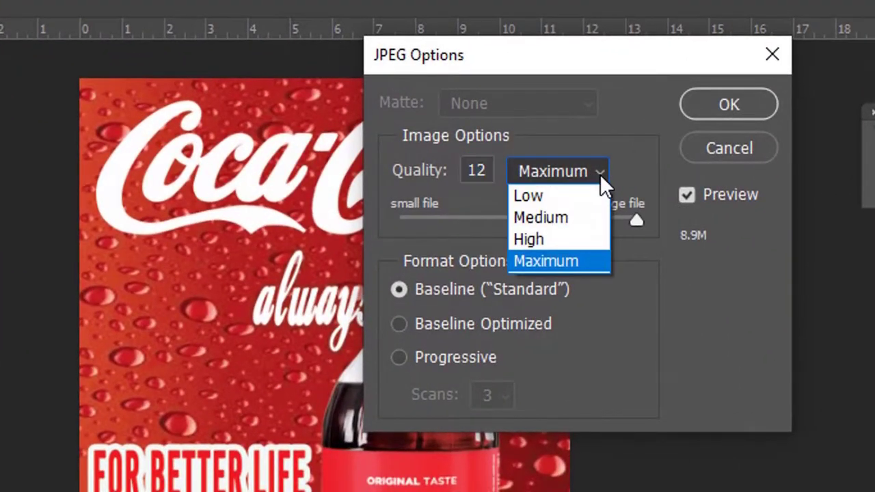
left_click(600, 174)
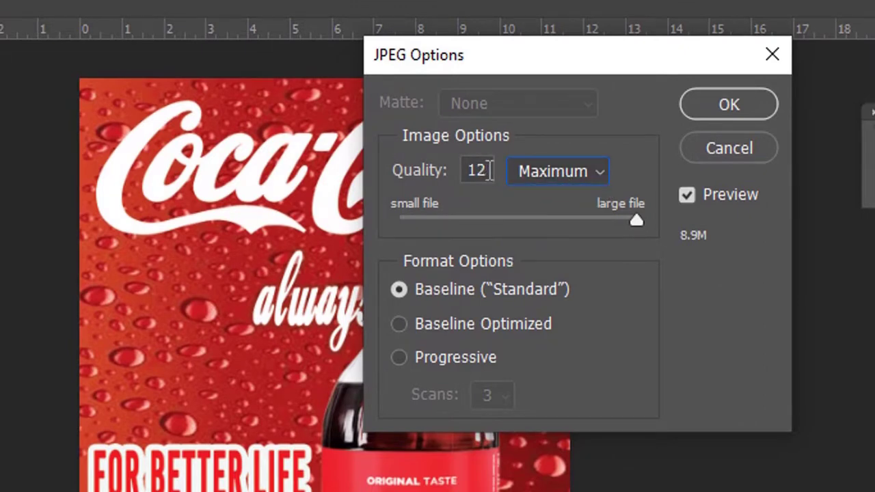
left_click_drag(490, 170, 457, 171)
type("12")
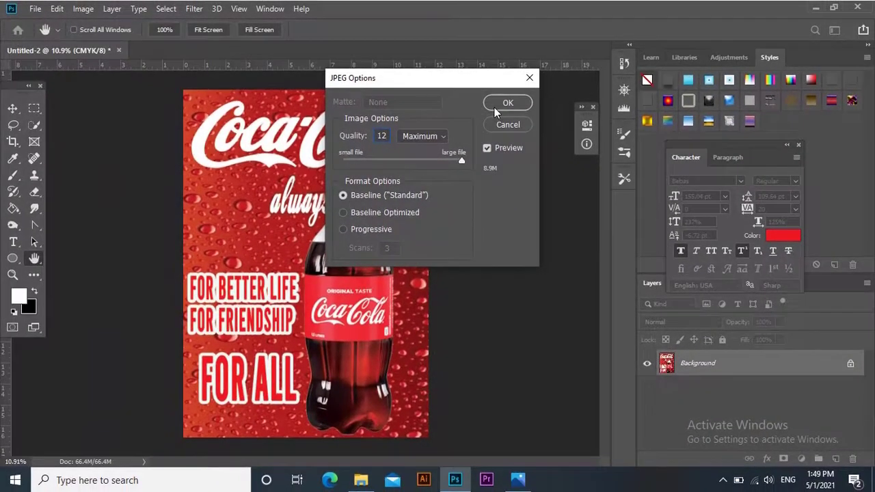
left_click(496, 106)
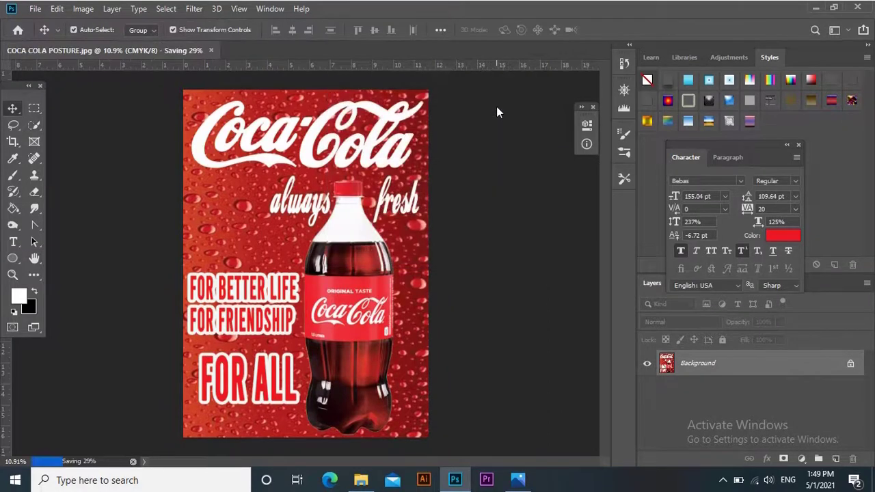
- Switch to the desktop and open the saved COCA COLA POSTURE image in Photos to check it
left_click(816, 8)
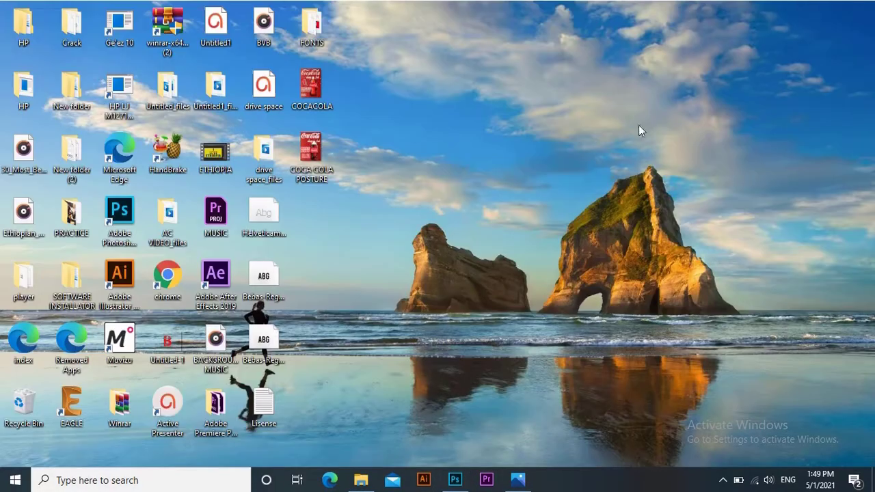
double_click(312, 147)
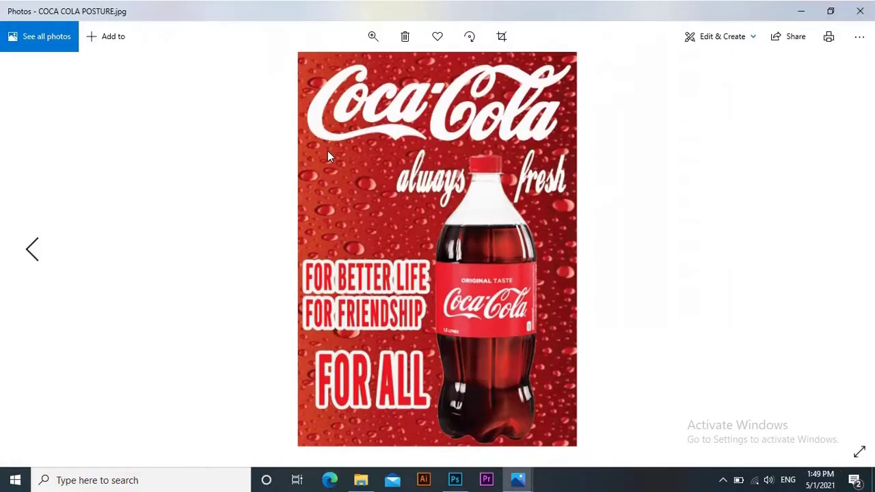